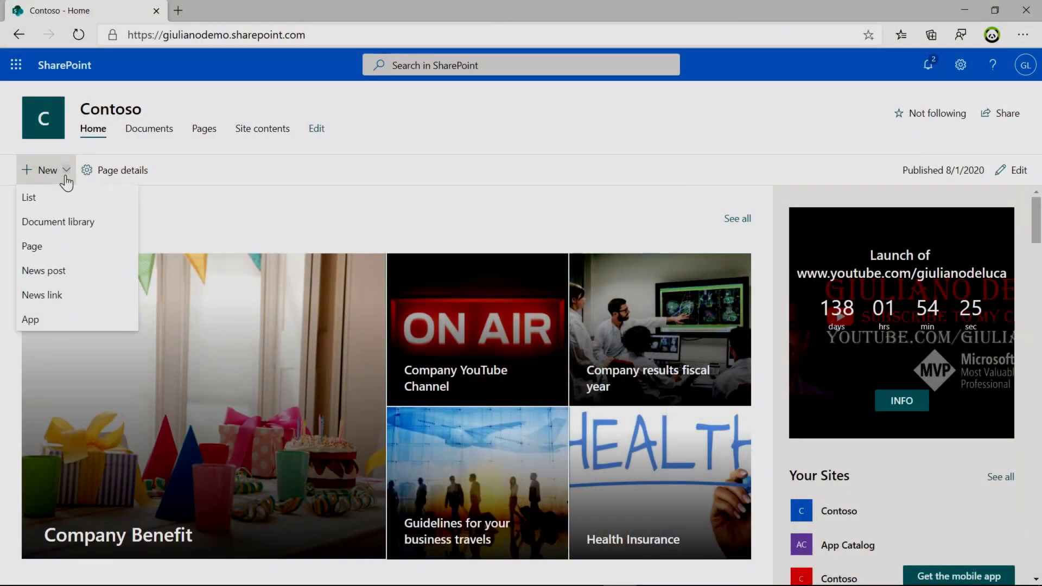
Preview the saved Announcement and NEWS template cards, then open the Announcement template.
click(33, 247)
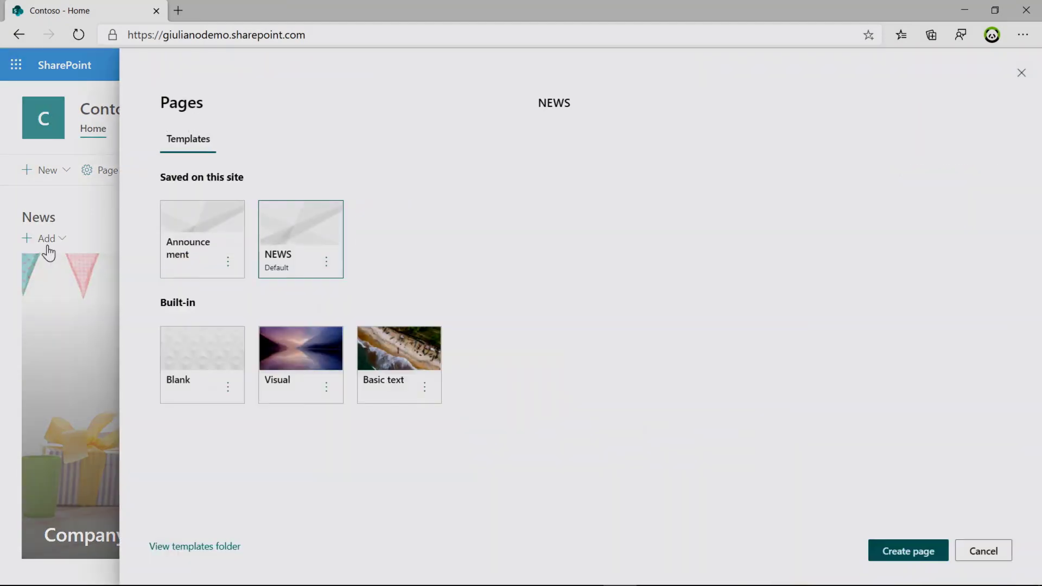
click(185, 257)
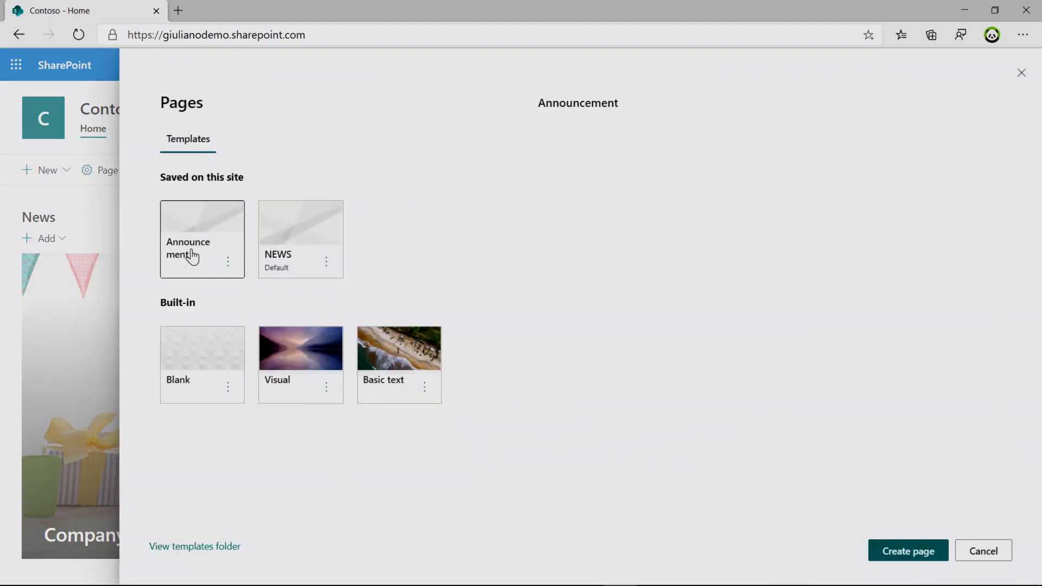
click(303, 259)
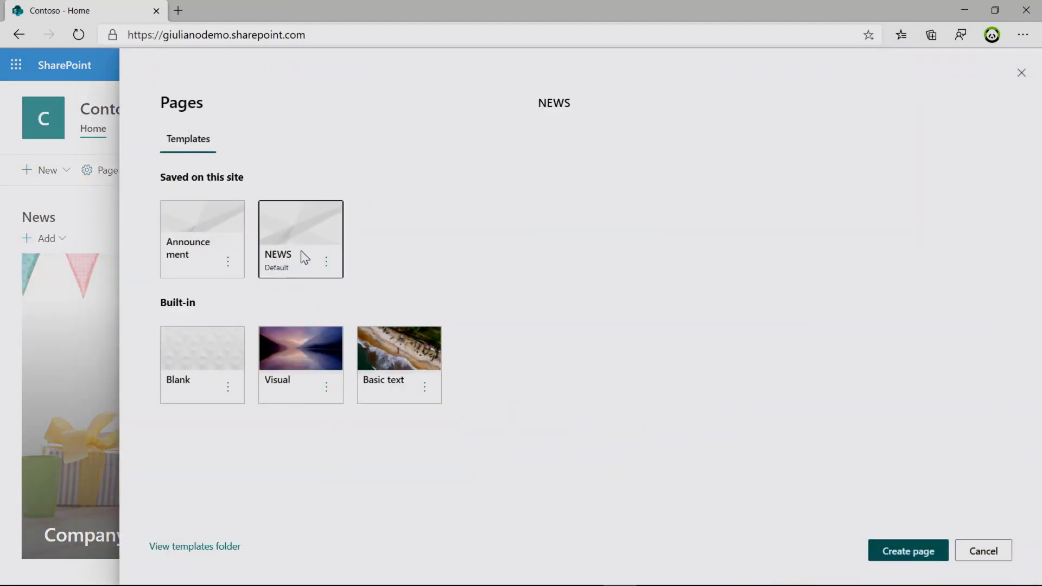
click(229, 262)
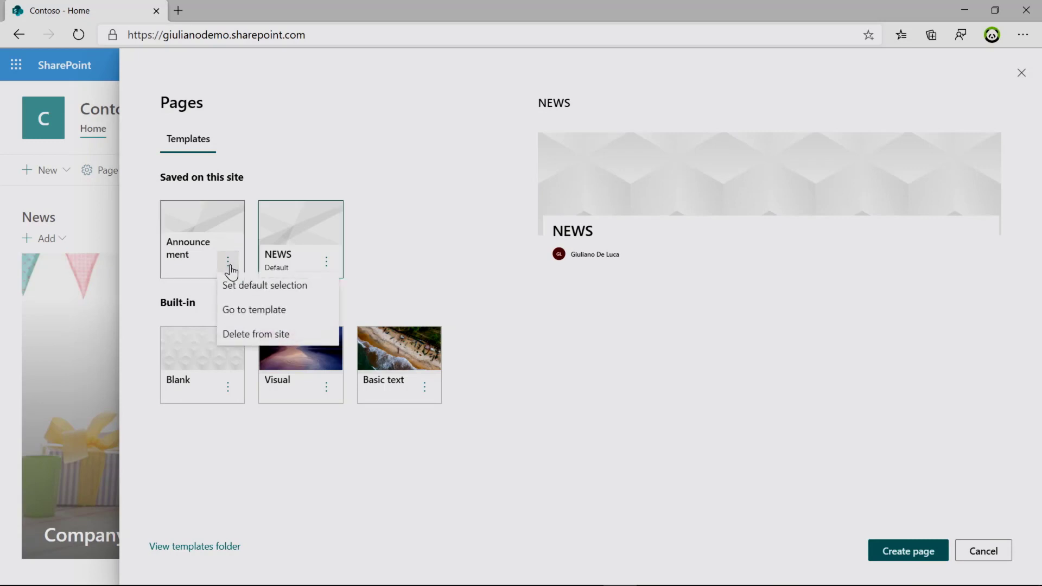
click(284, 311)
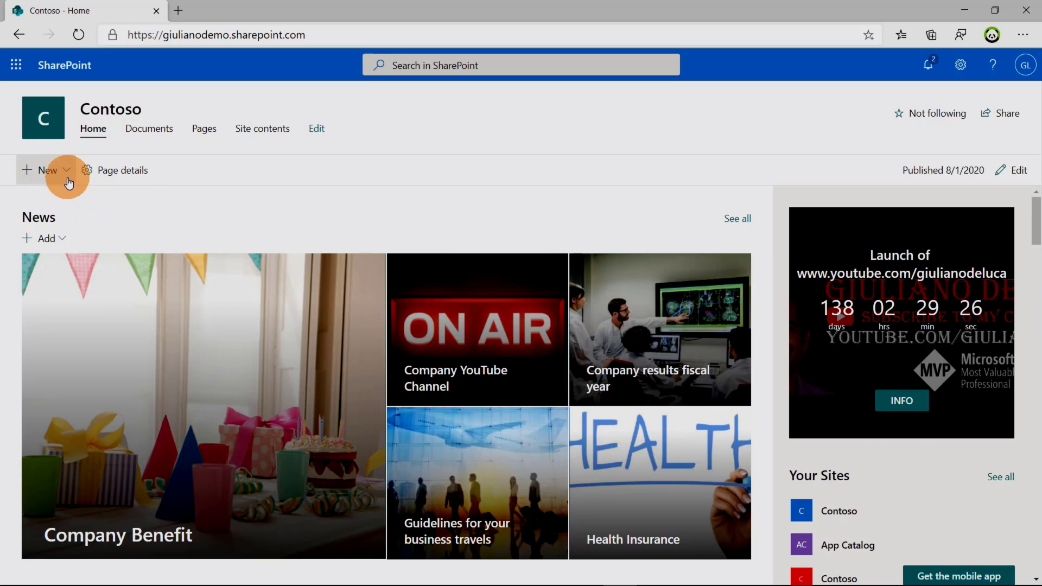
Start a new page, preview the Visual and Basic text templates, then select Blank.
click(67, 179)
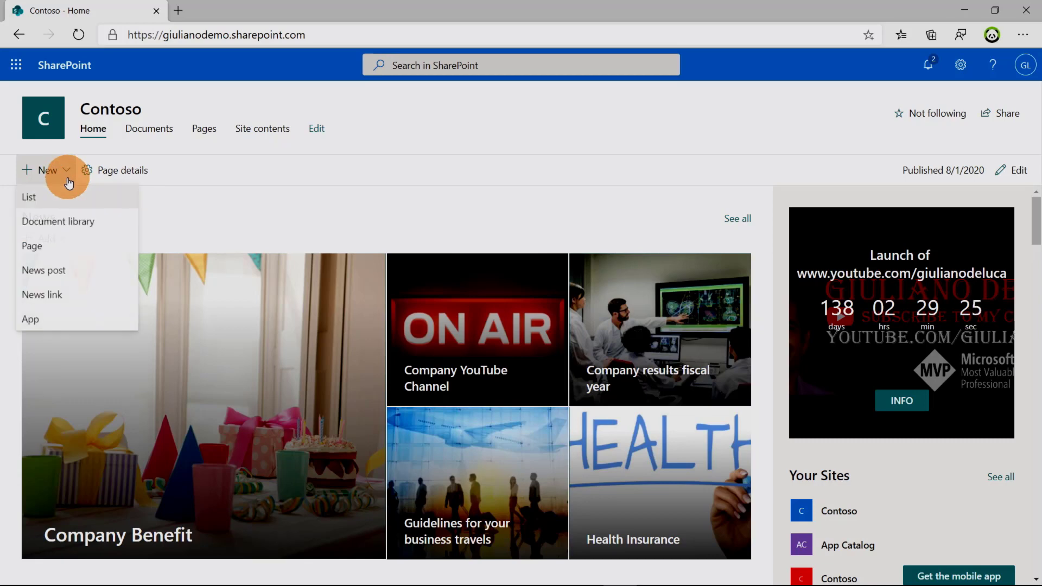
click(55, 251)
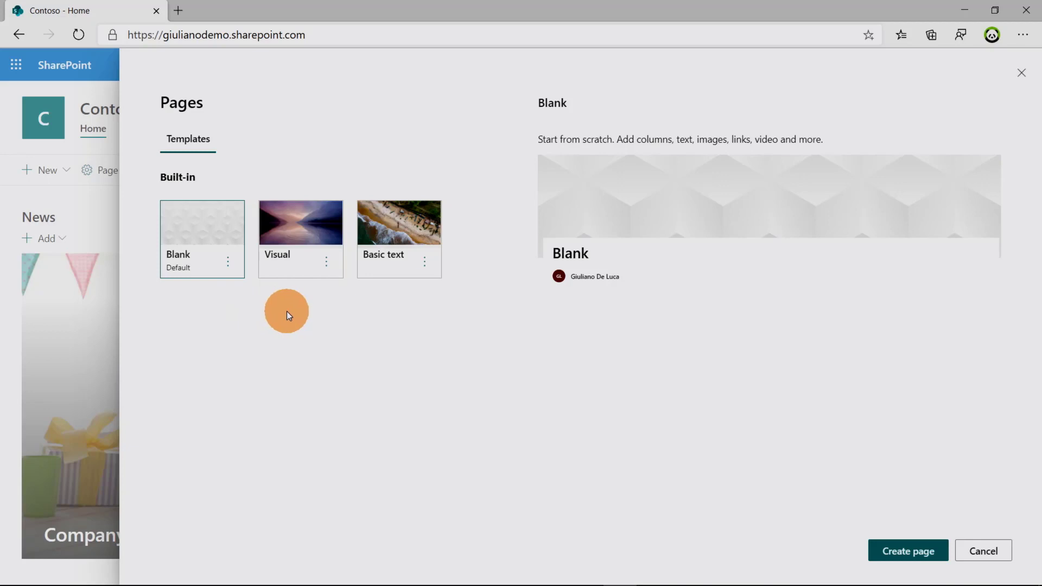
click(301, 240)
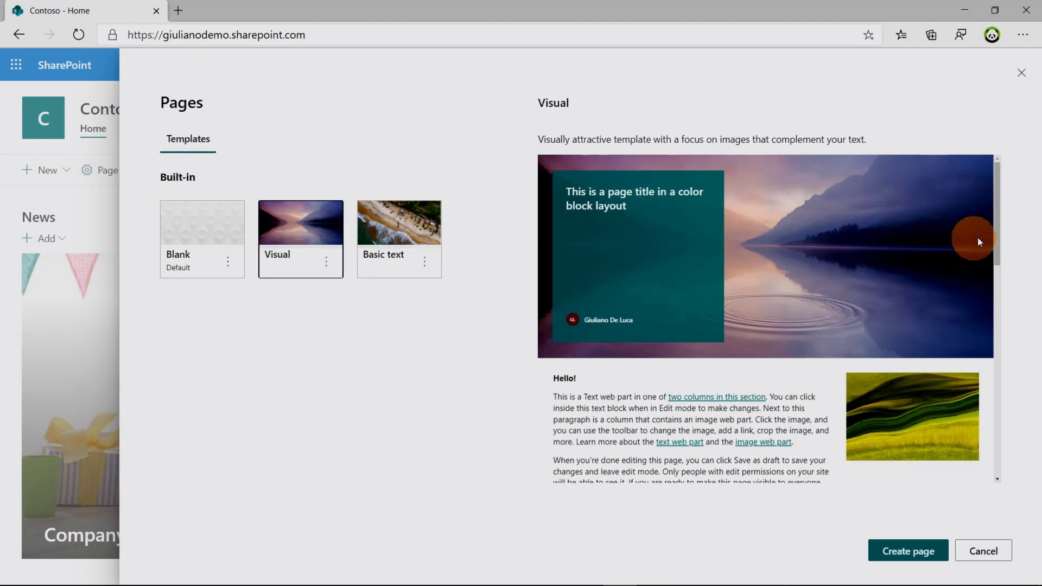
drag(998, 227, 1012, 203)
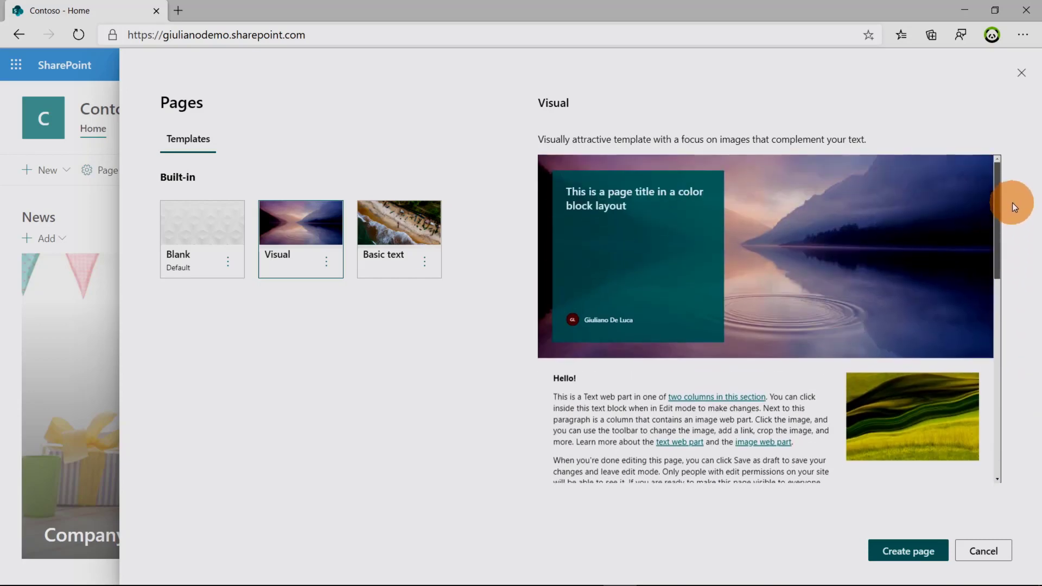
click(391, 218)
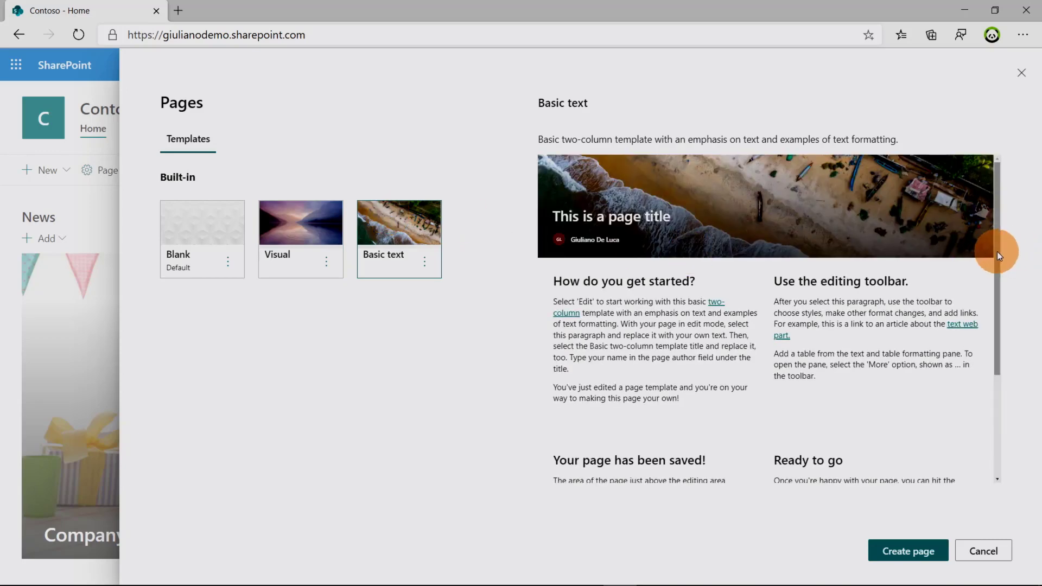
drag(998, 252, 1005, 225)
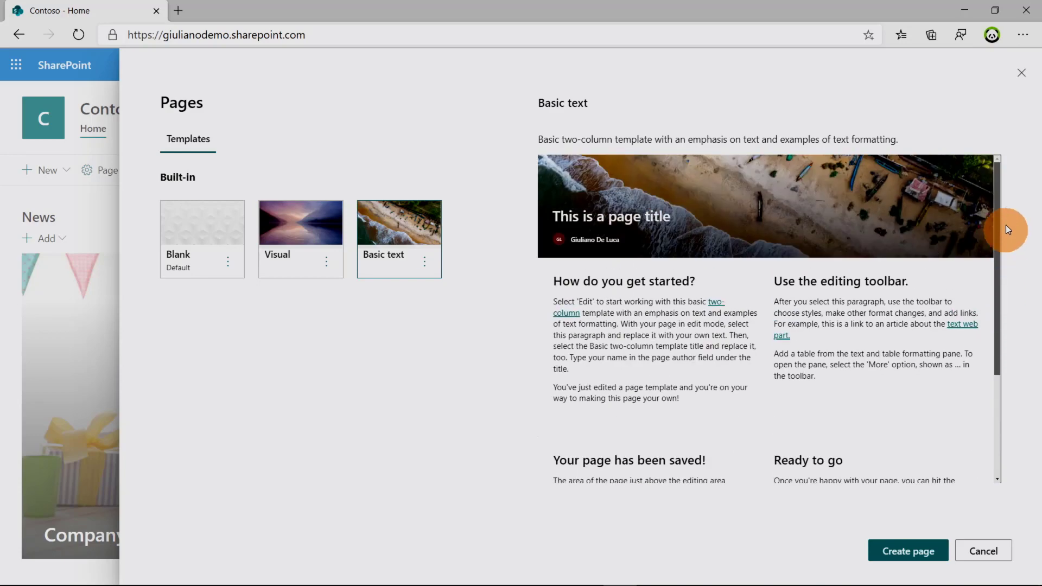
click(196, 236)
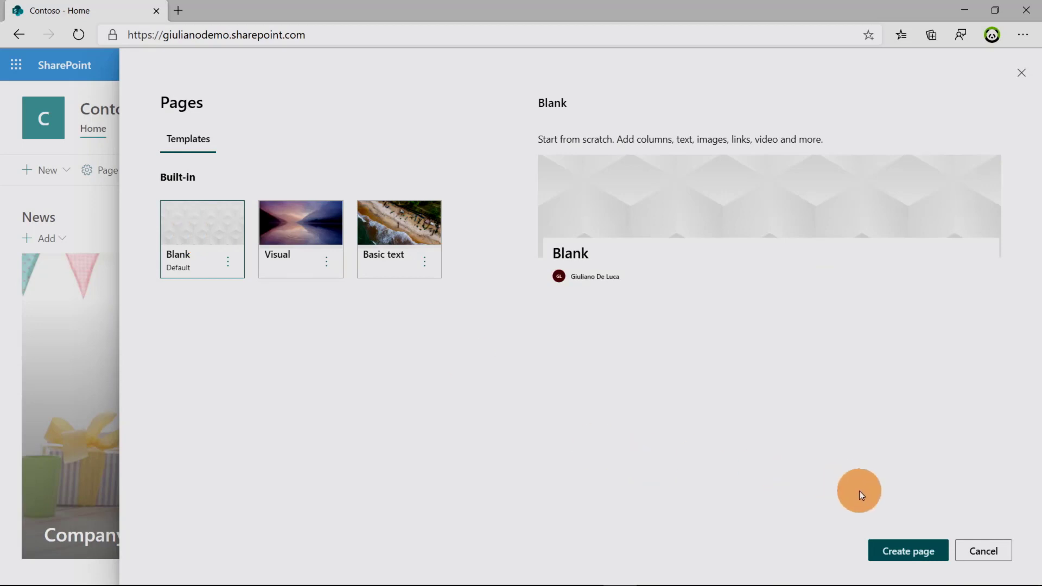
Create the page from Blank and change its first section to a one-third-right layout.
click(901, 549)
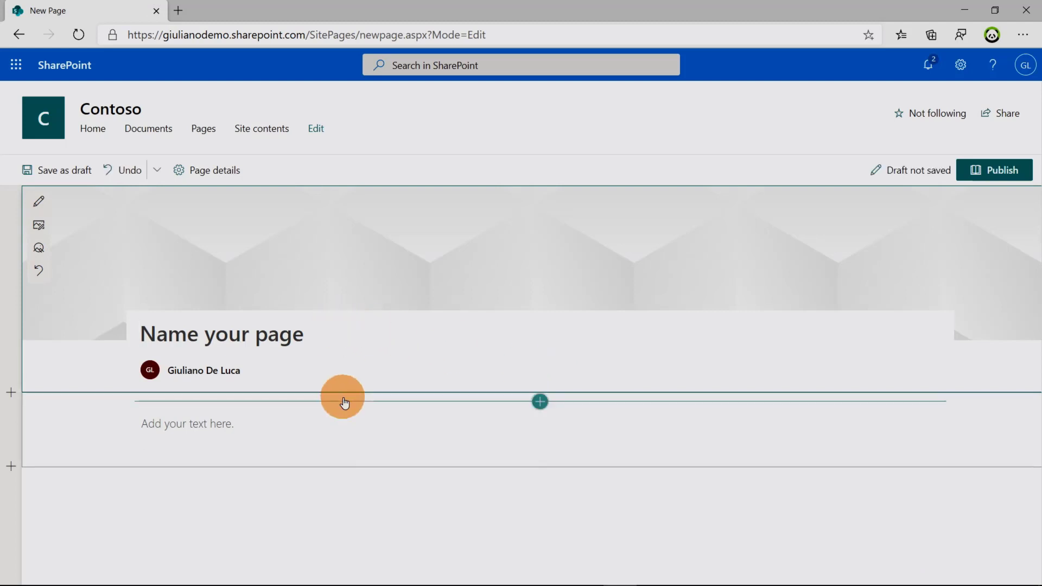
mouse_move(13, 398)
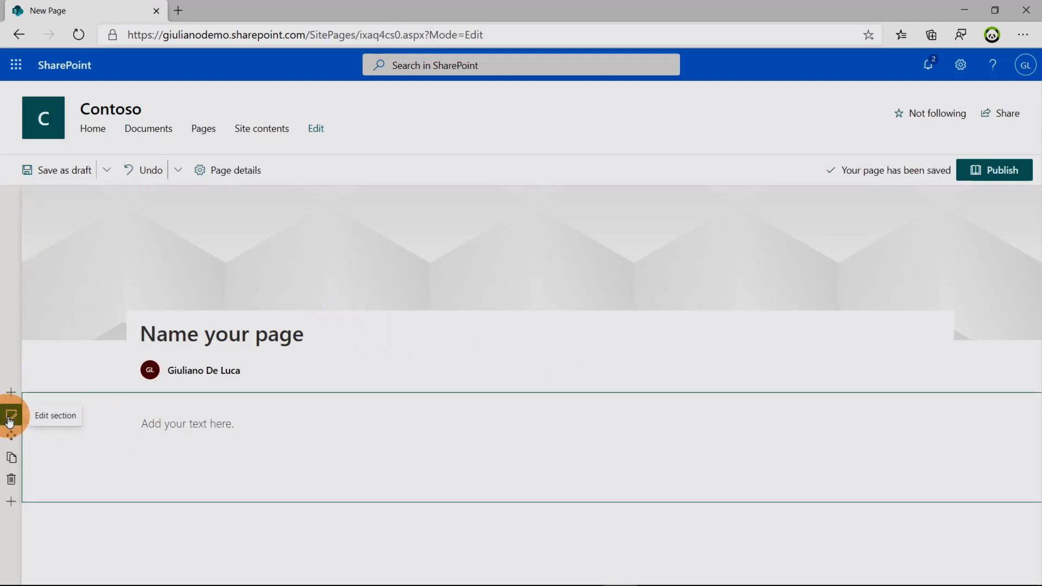
click(11, 417)
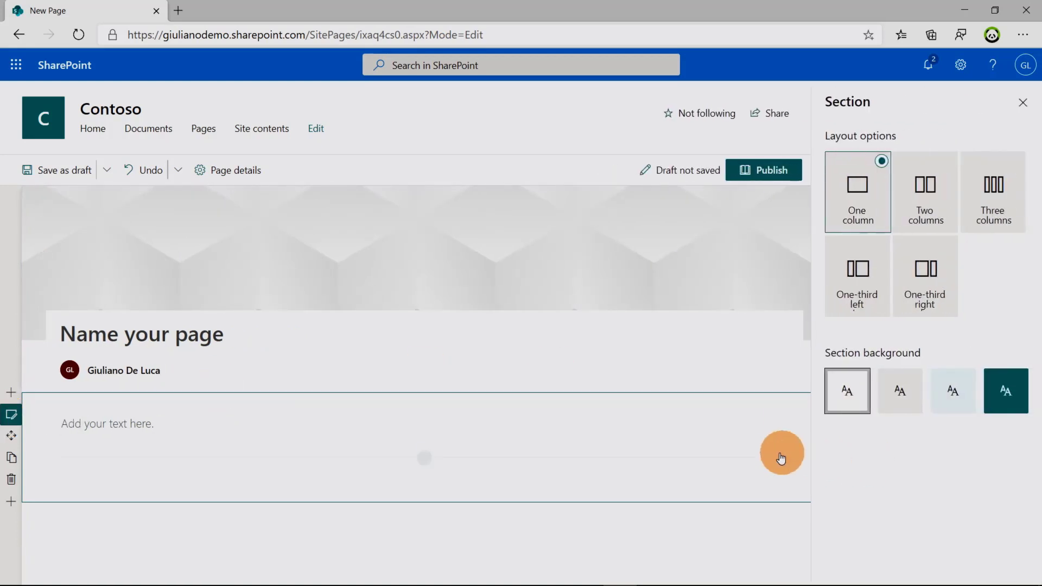
click(927, 282)
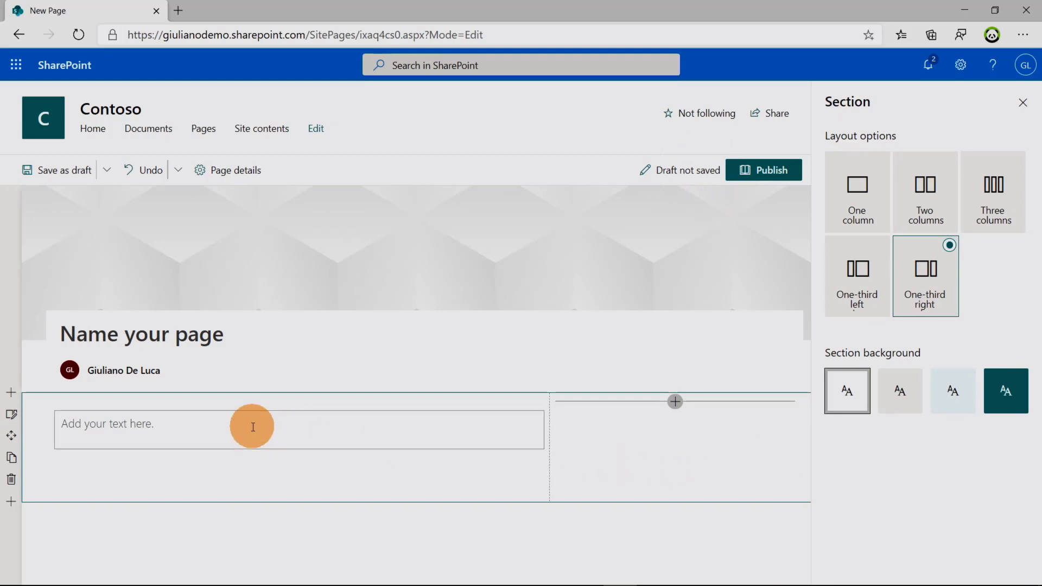
click(251, 426)
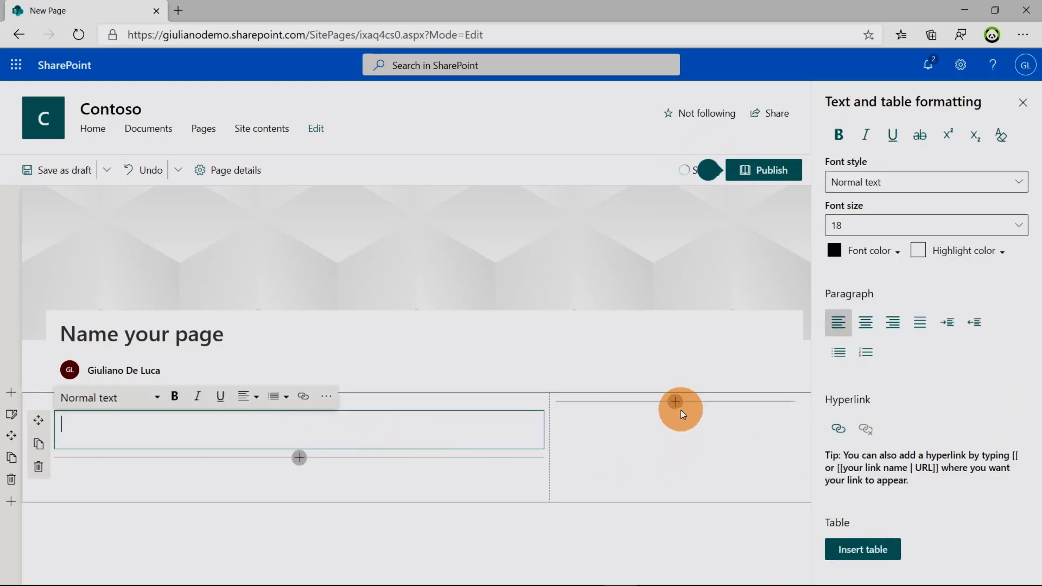
Search 'call' and insert a Call to action web part in the right column.
click(676, 403)
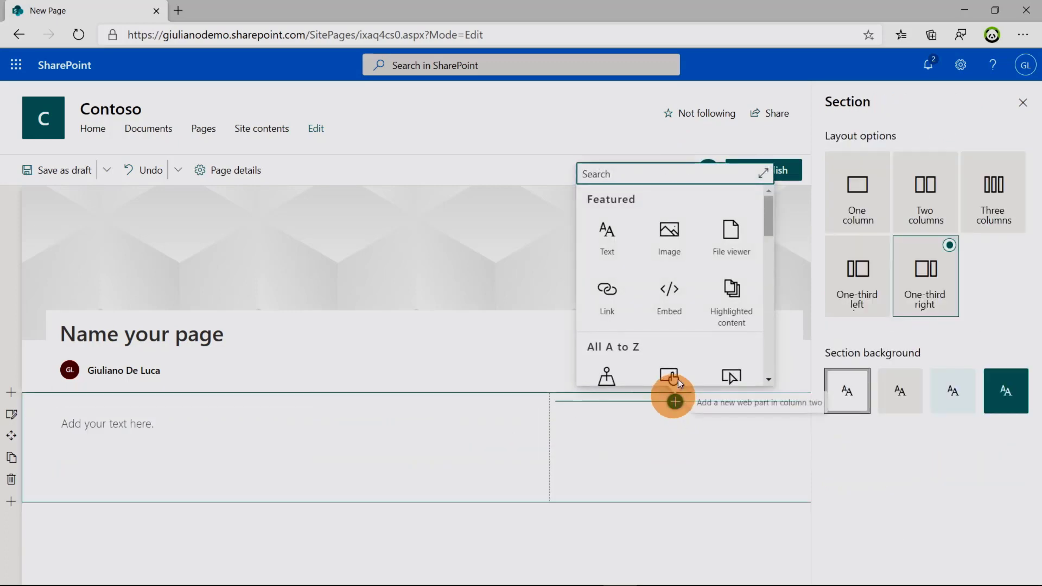
text(call)
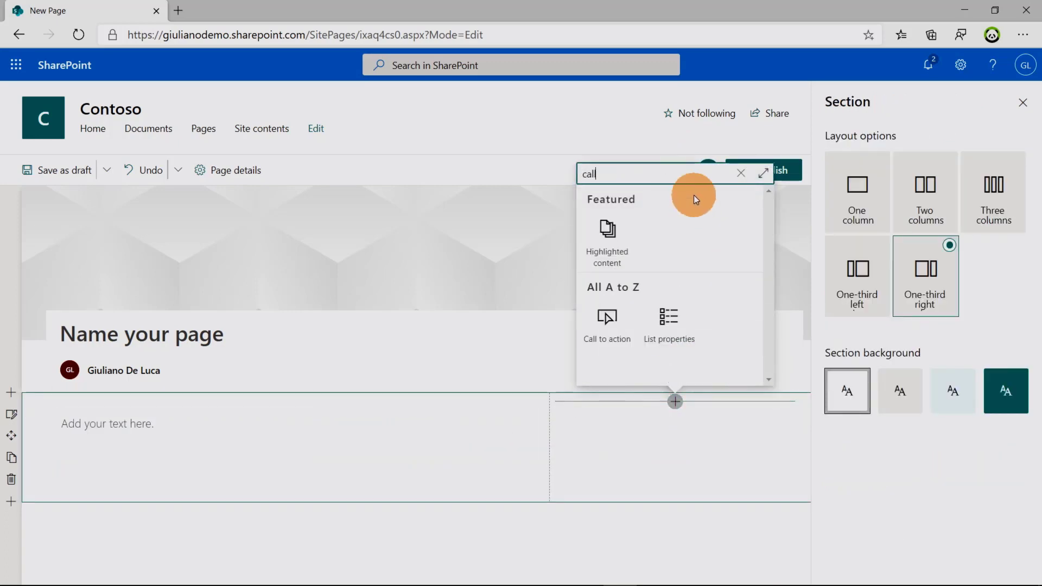
click(608, 323)
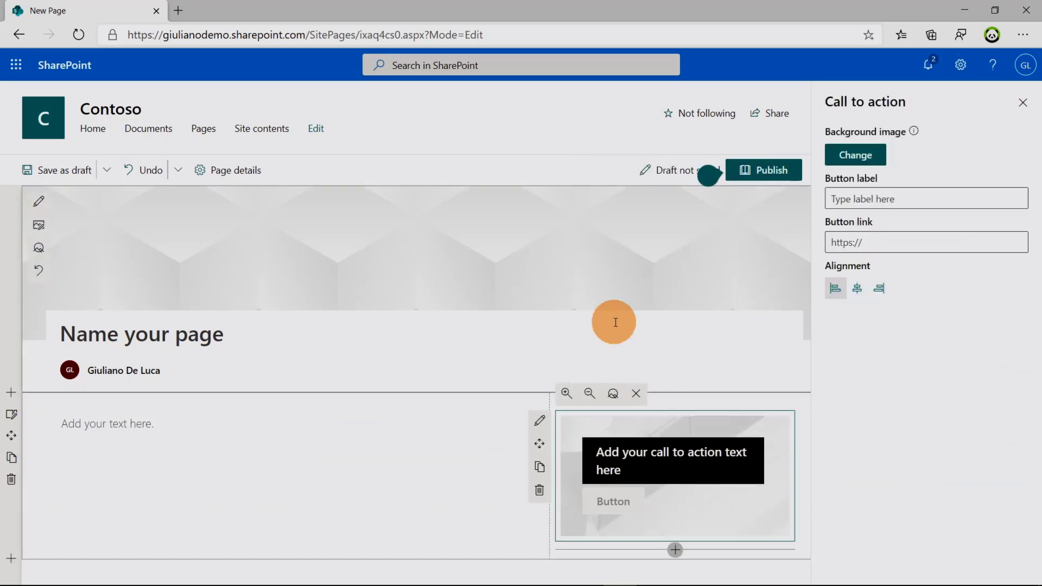
click(809, 306)
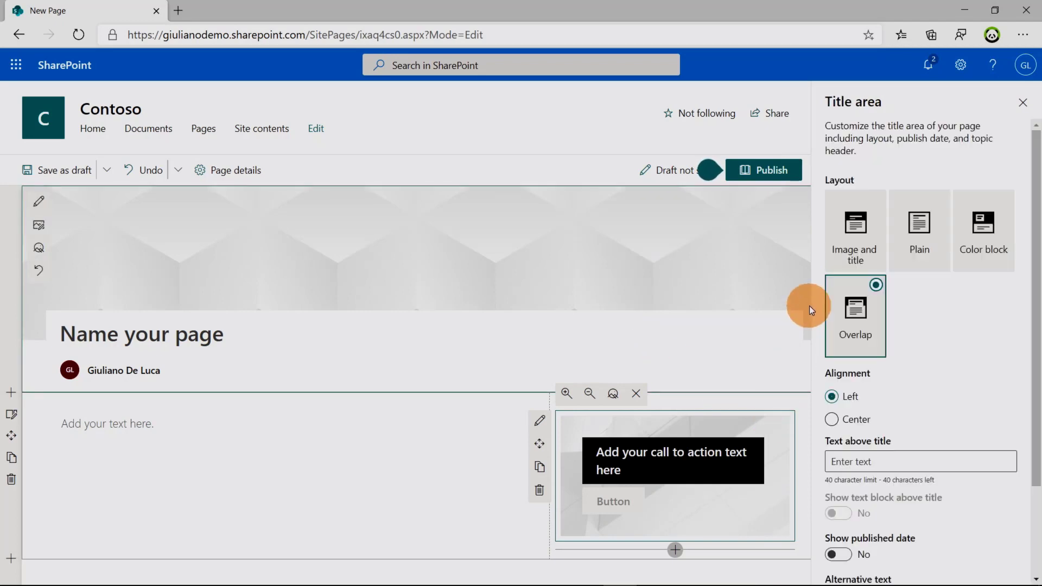
click(809, 400)
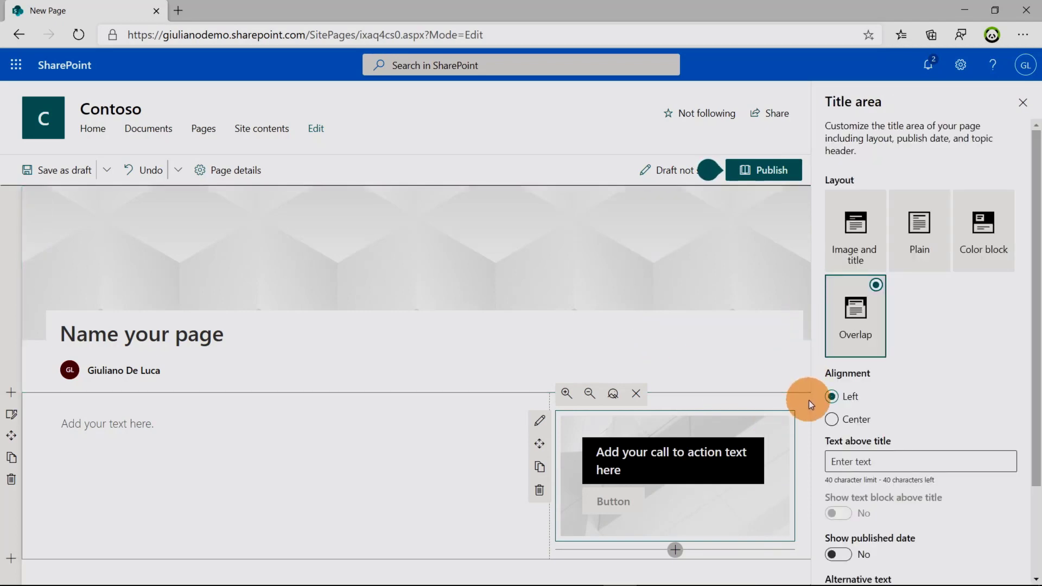
Add an empty Image web part below the Call to action section, then return to the page top.
click(424, 568)
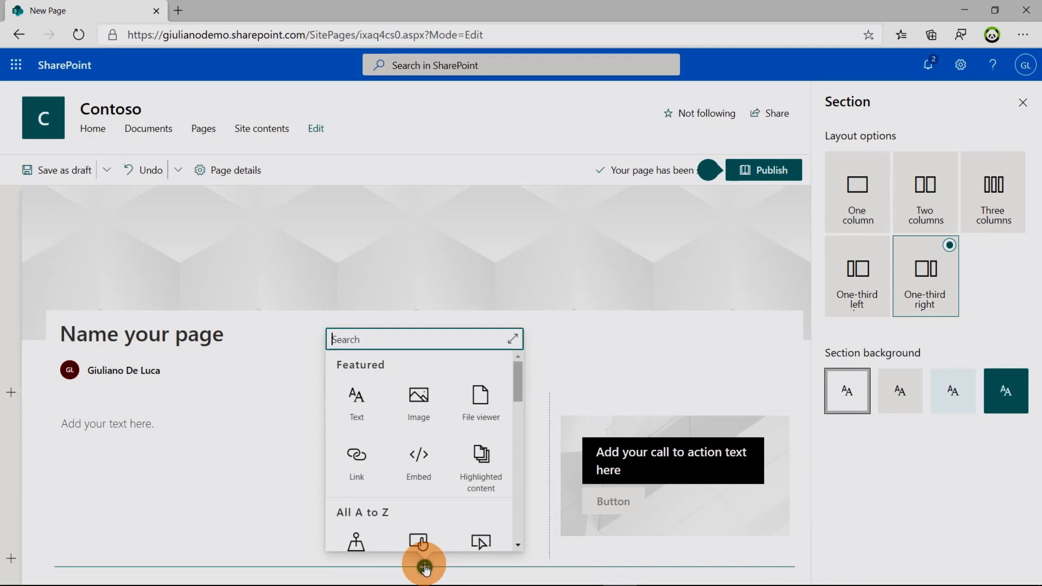
click(419, 399)
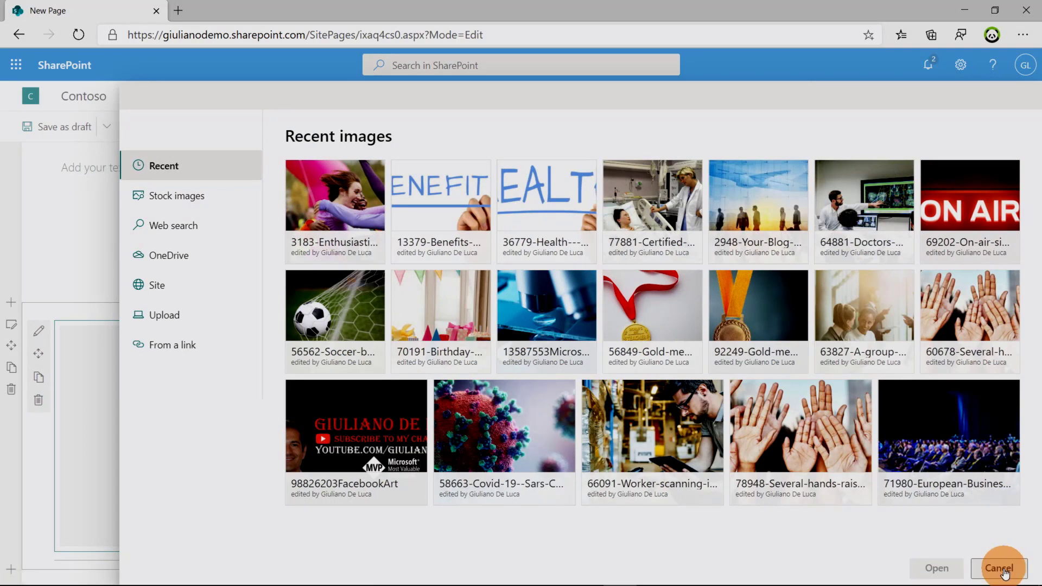
click(1005, 572)
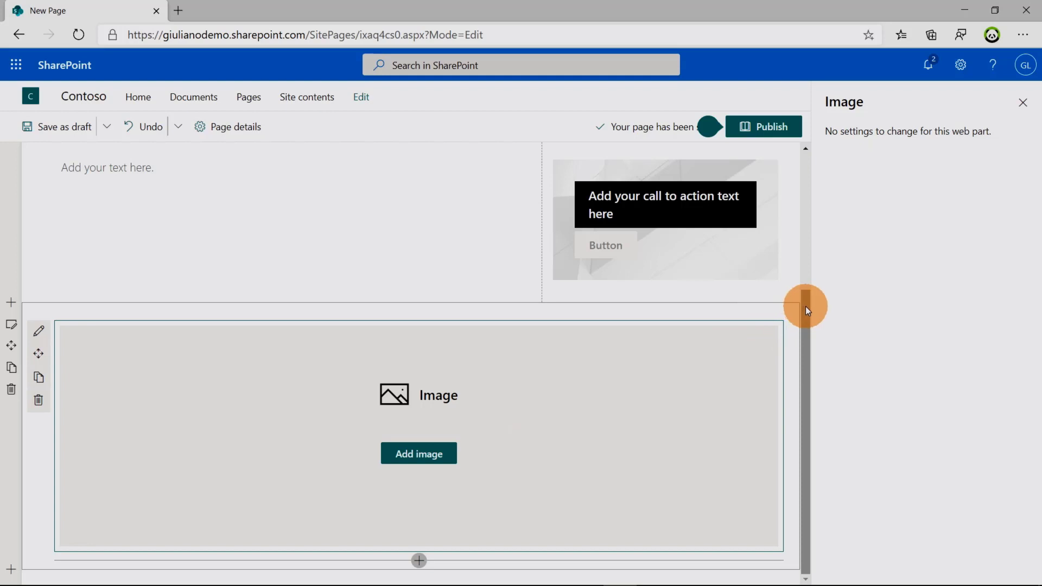
drag(806, 306, 807, 171)
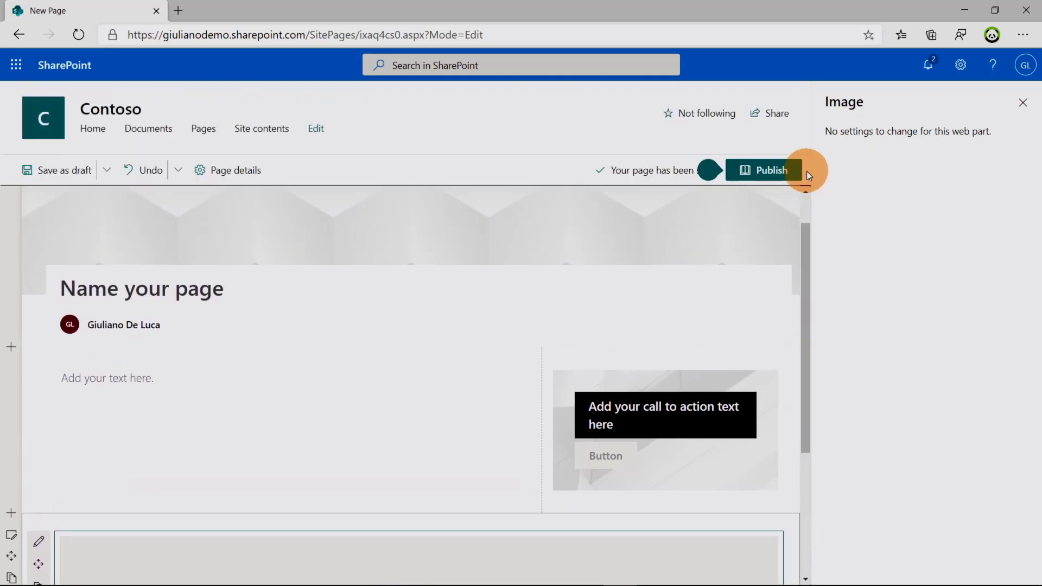
click(802, 204)
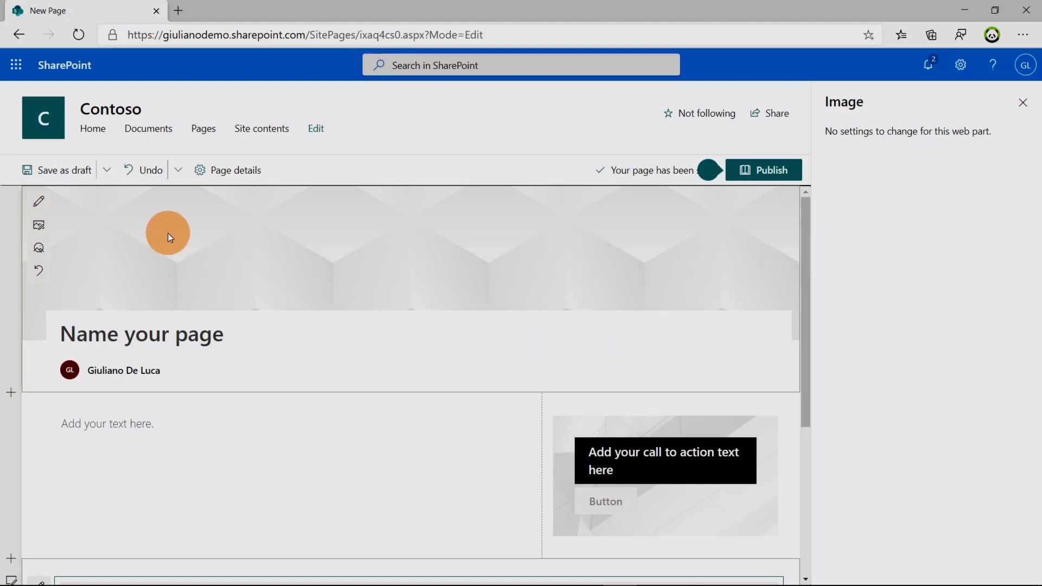
Save the page as a page template titled 'NEWS' and leave editing.
click(106, 173)
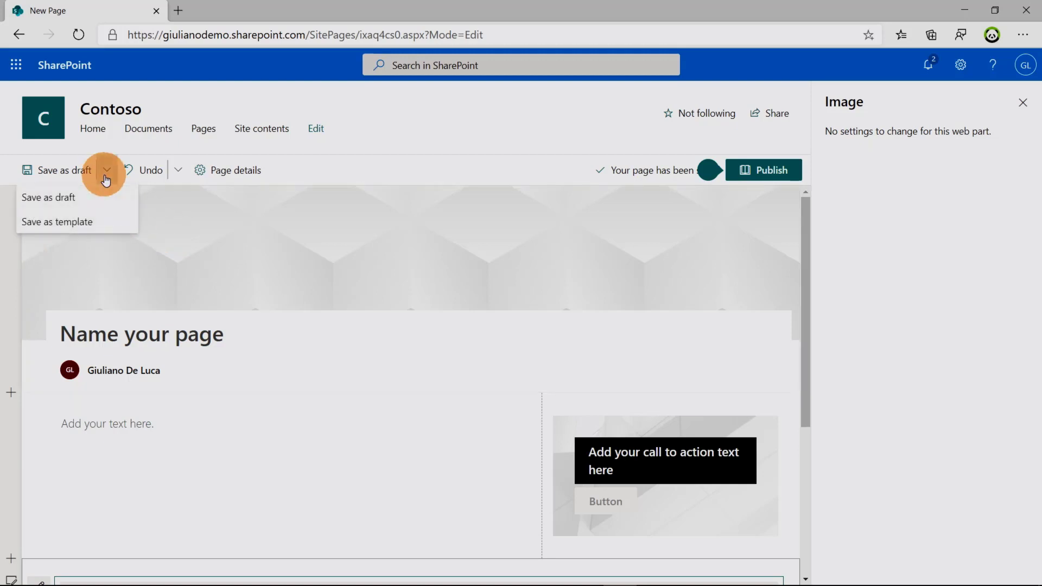
click(102, 227)
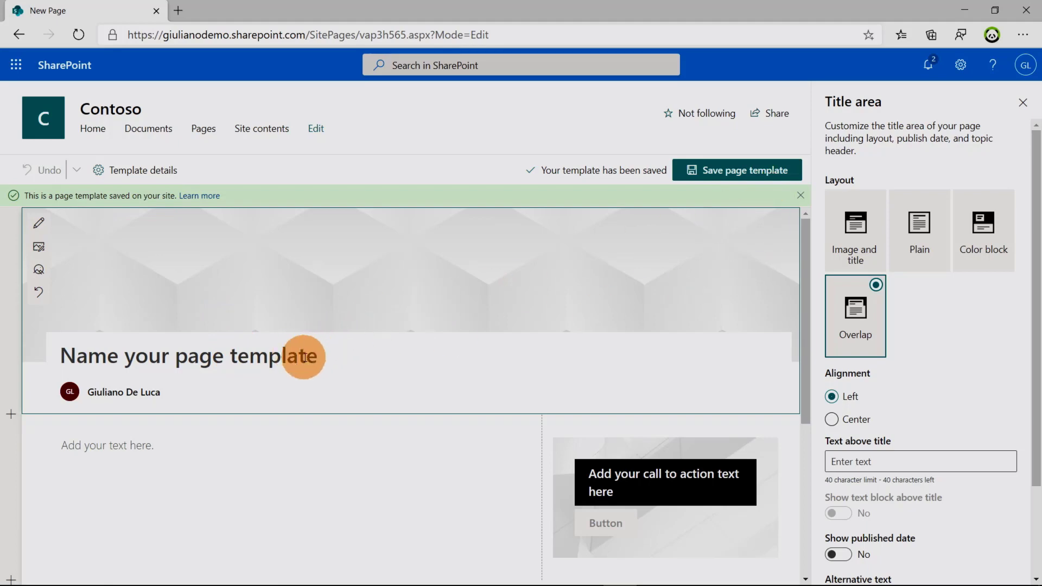
text(NE)
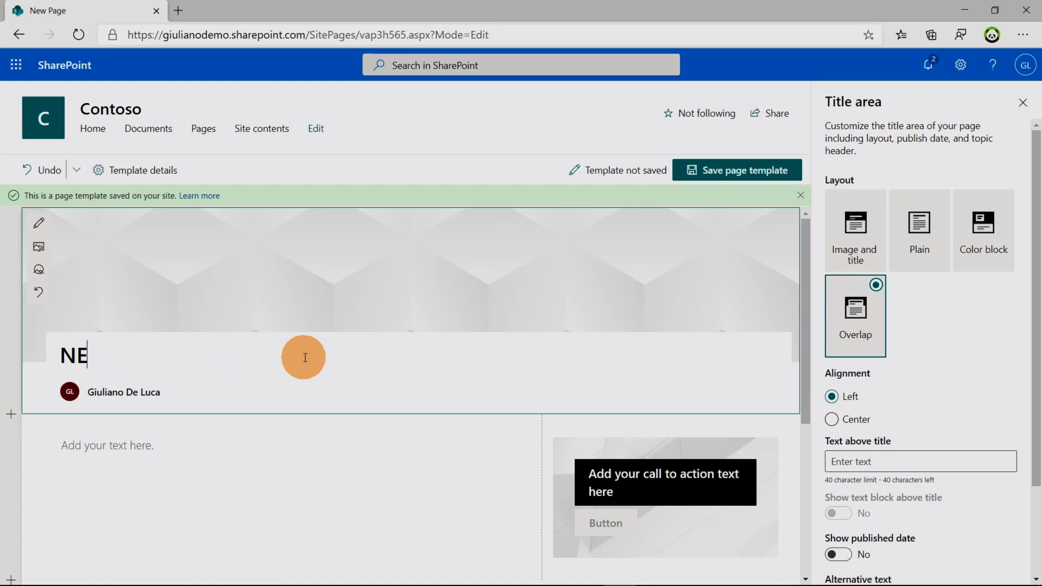
text(WS)
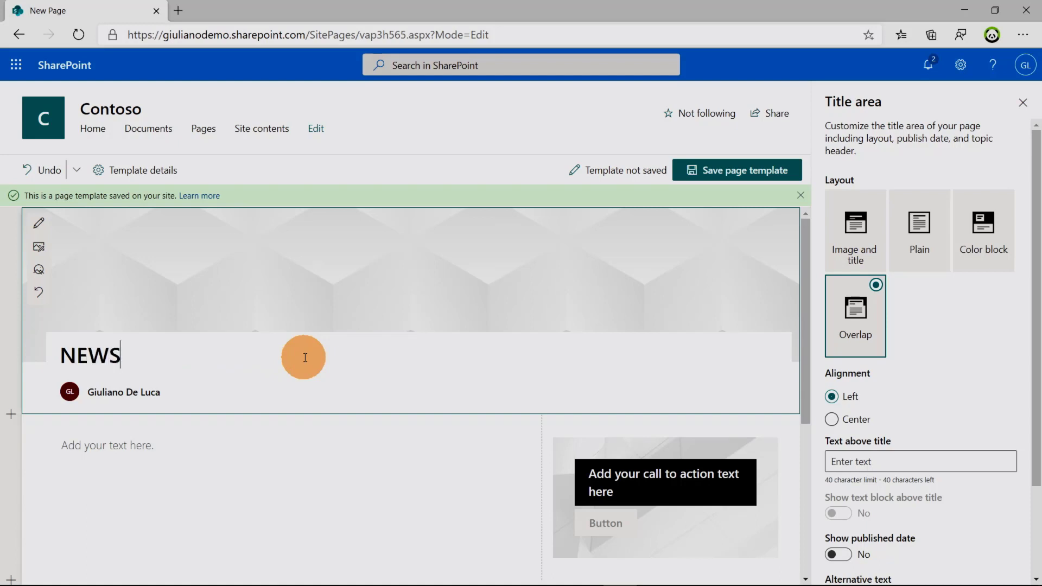
click(732, 179)
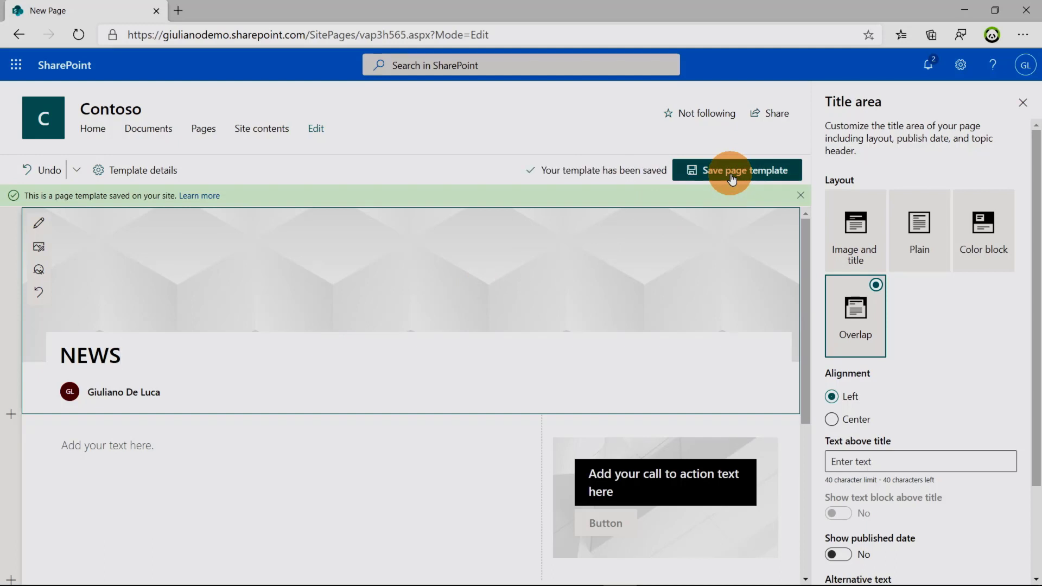
click(732, 179)
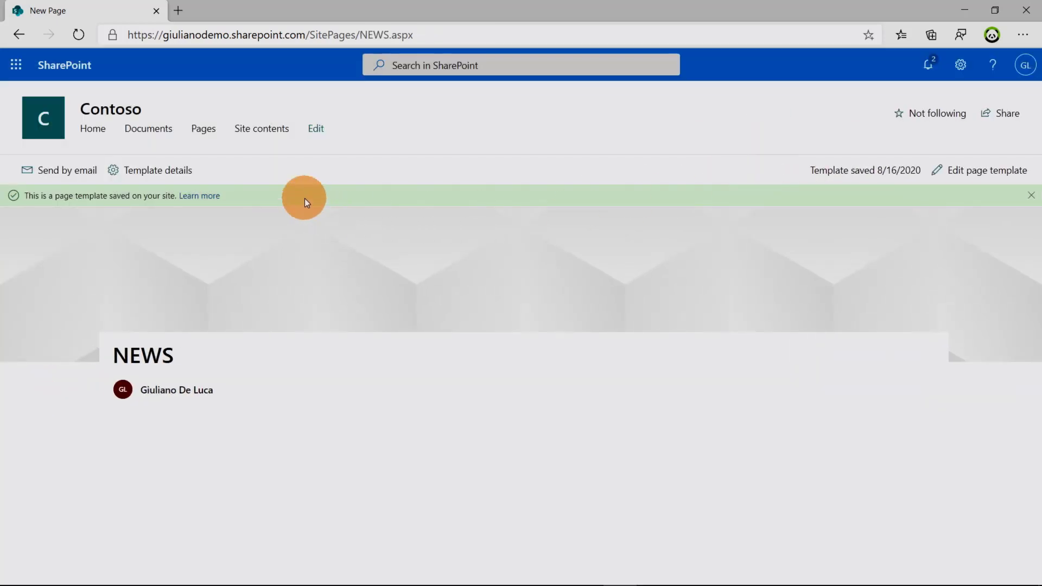
Browse the Site Pages list and open the Templates folder holding NEWS.aspx.
click(210, 135)
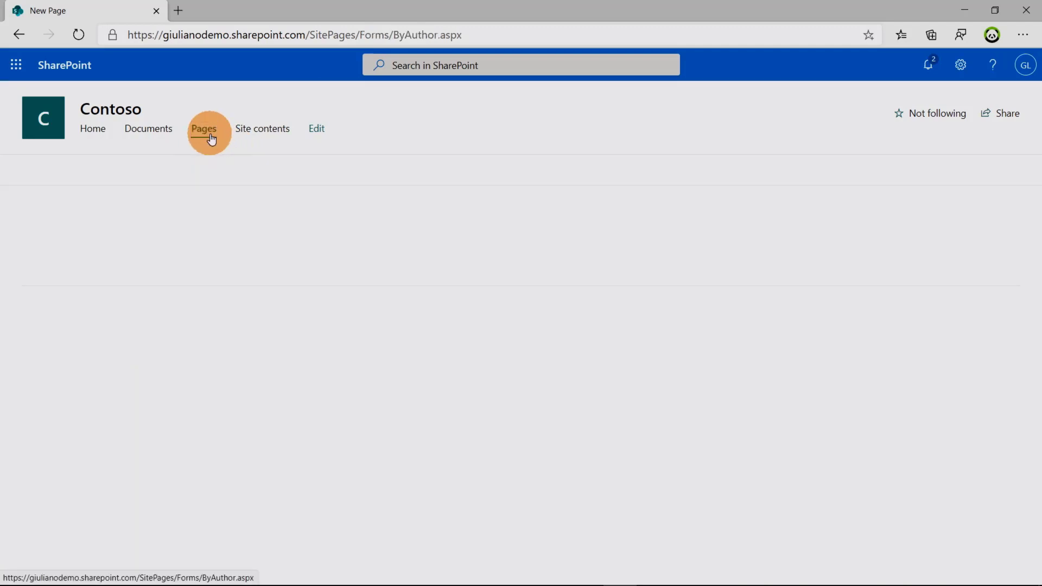
drag(1036, 261, 1039, 476)
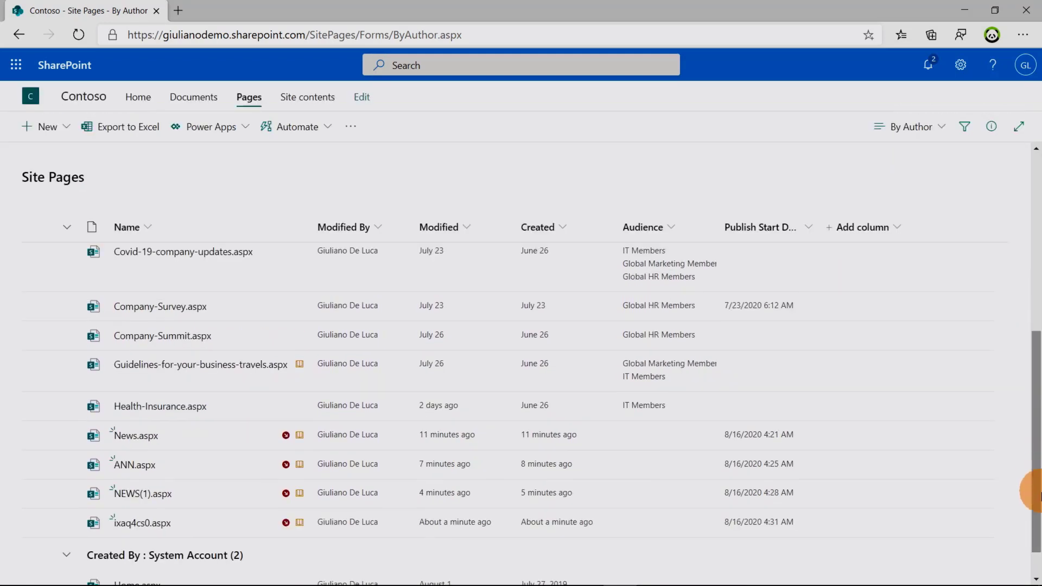
click(1037, 575)
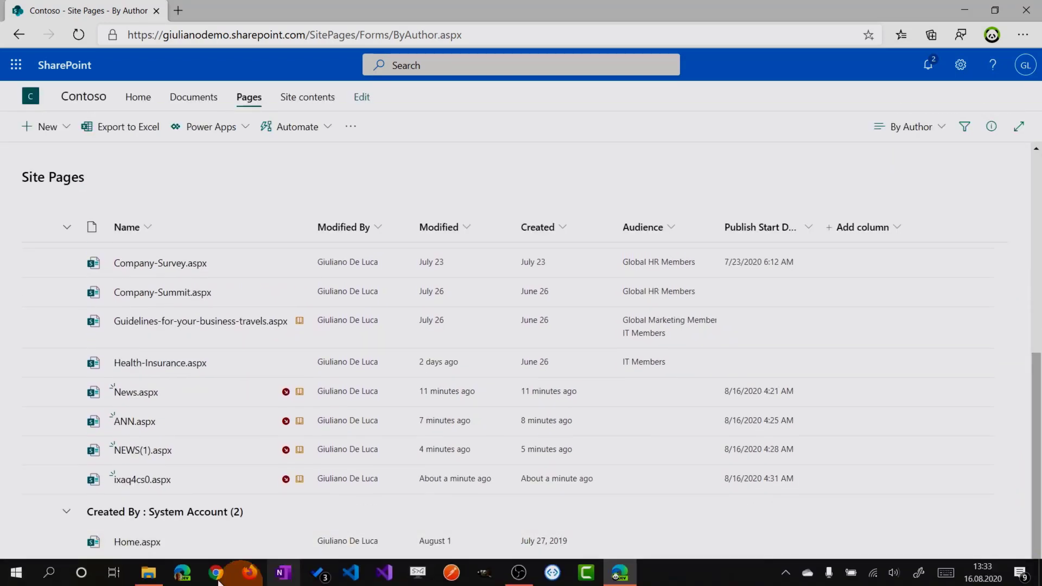
click(141, 570)
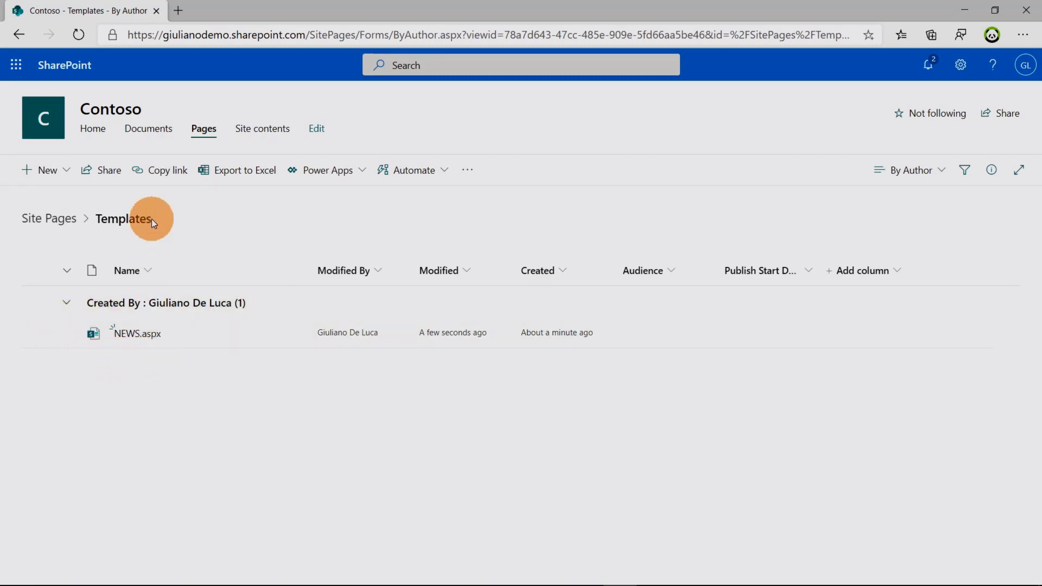
From the Contoso home page, create a new page using the Blank built-in template.
click(92, 129)
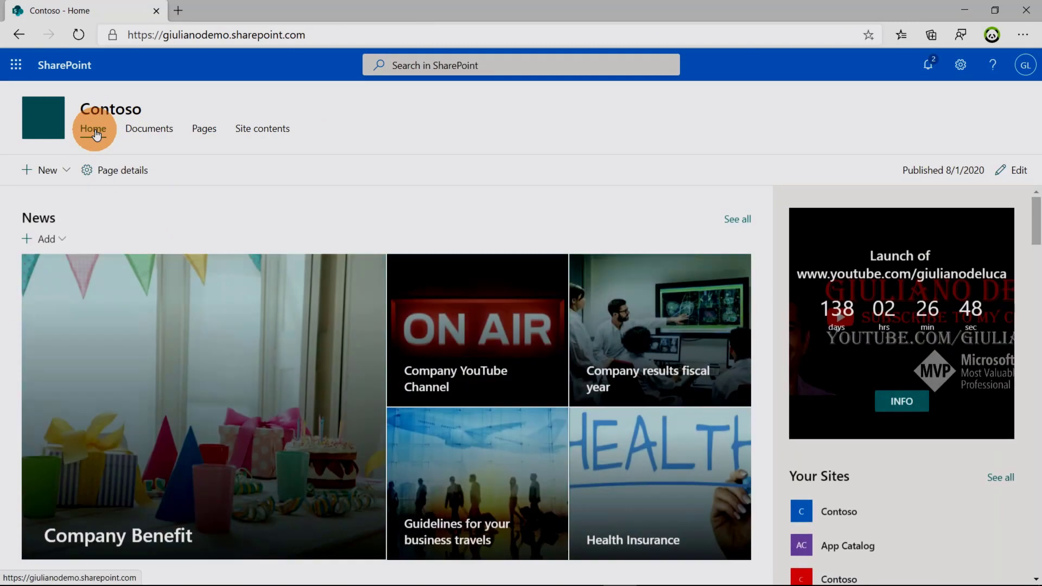
click(60, 177)
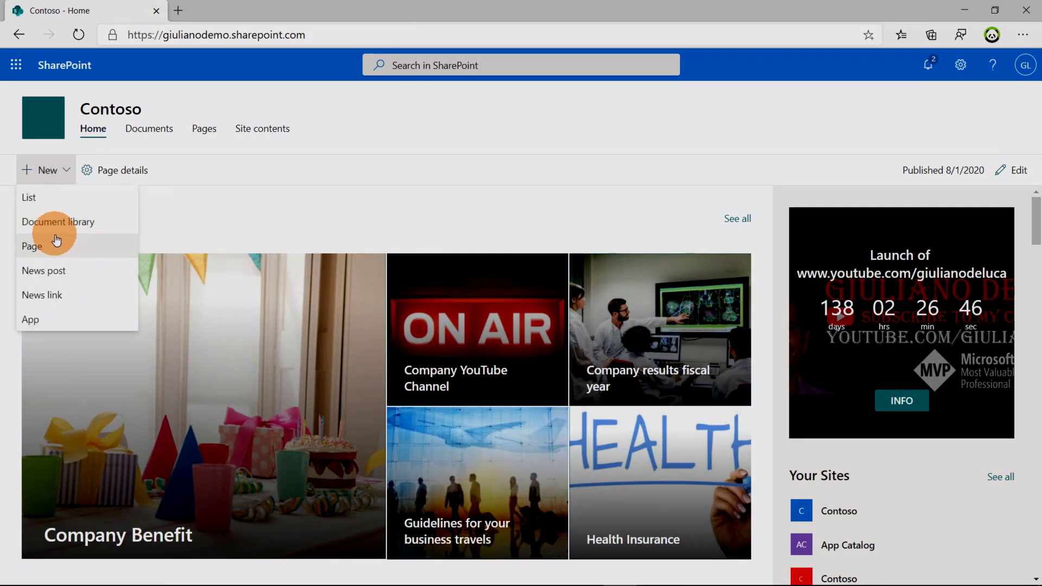
click(55, 246)
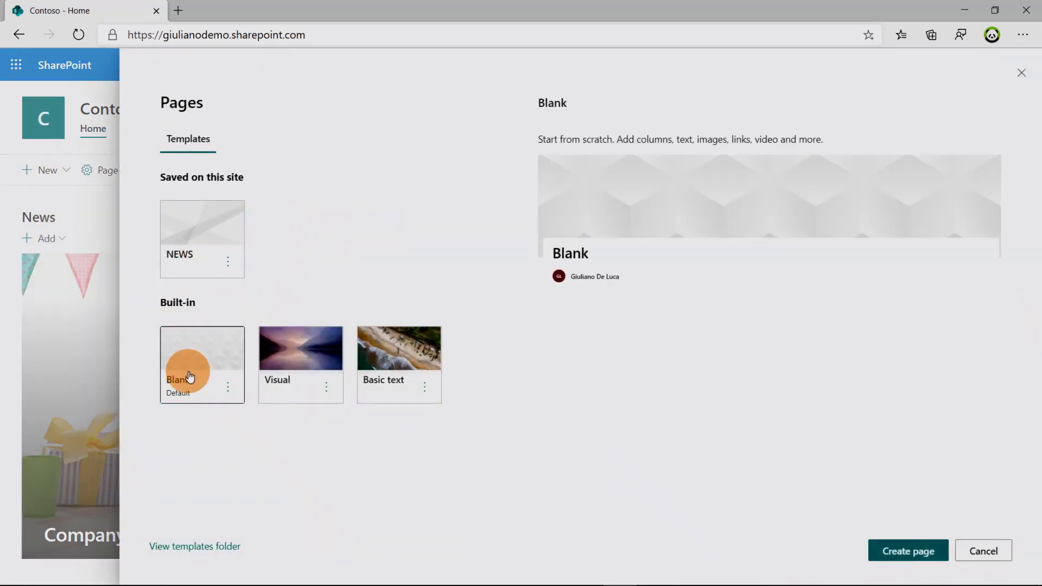
click(896, 545)
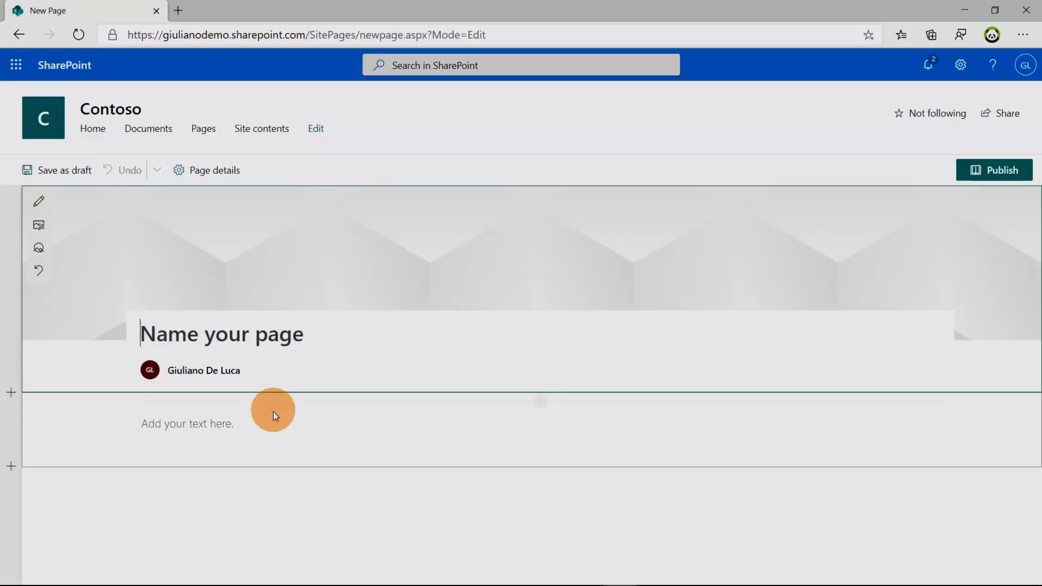
Insert an empty Image web part above the text block and scroll back to the top.
click(11, 414)
click(11, 414)
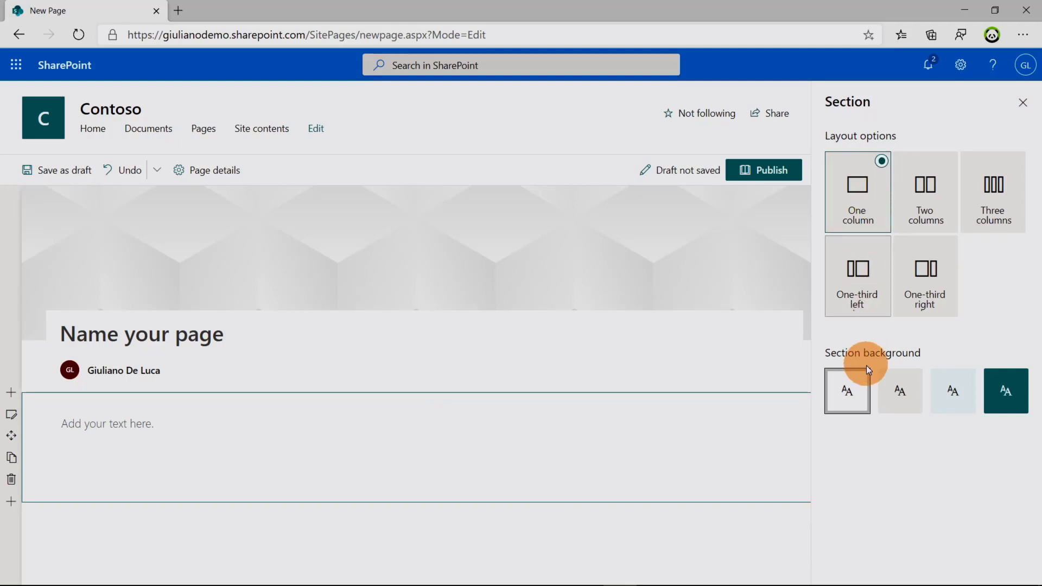
mouse_move(459, 405)
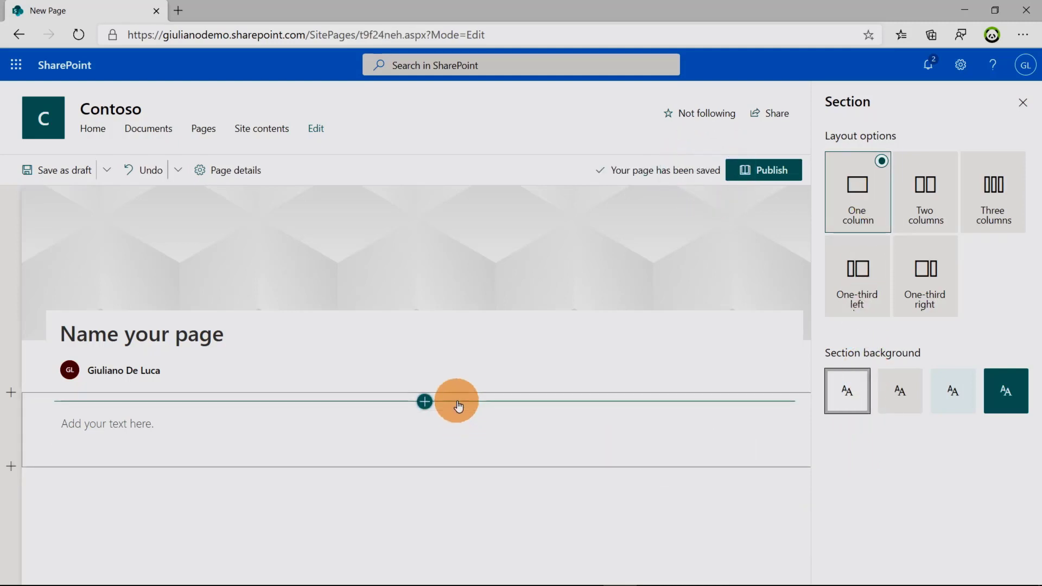
click(425, 402)
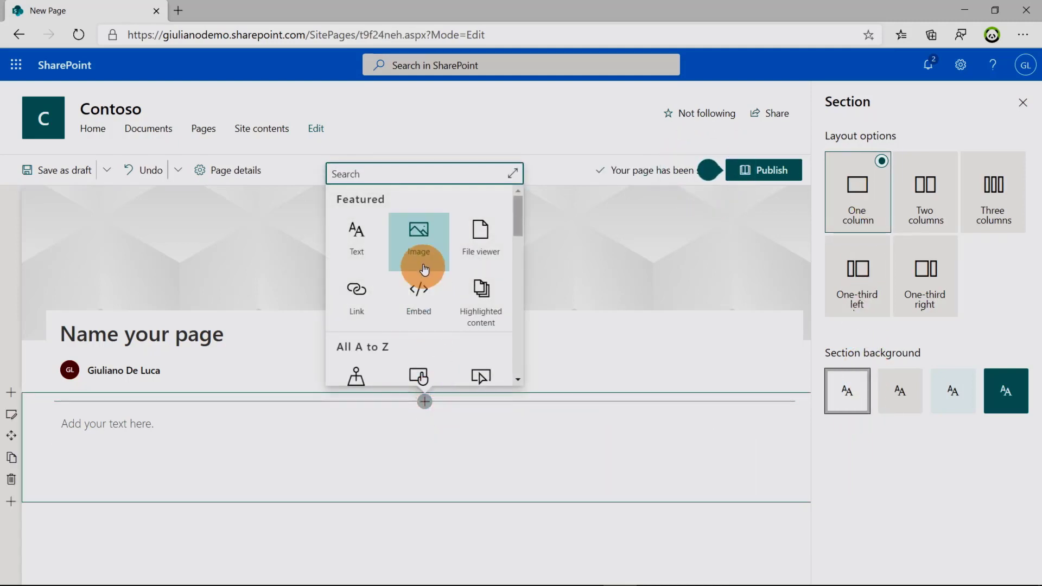
click(422, 259)
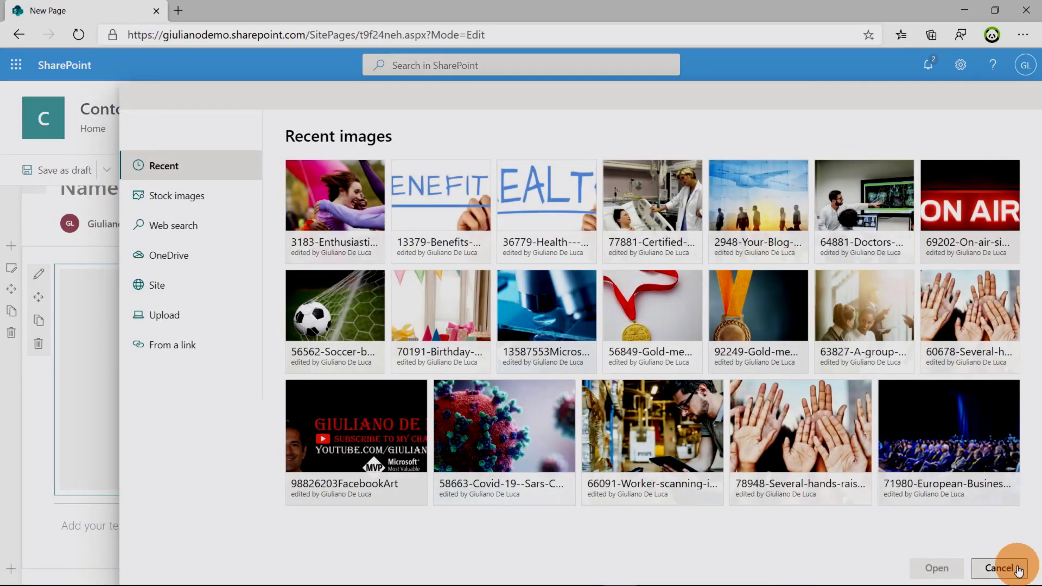
click(999, 567)
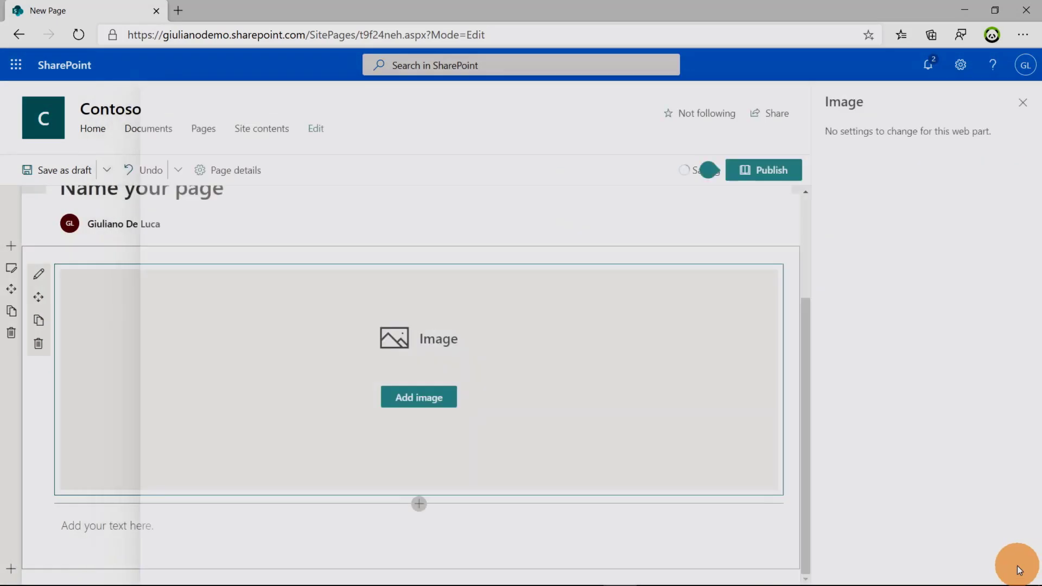
click(376, 516)
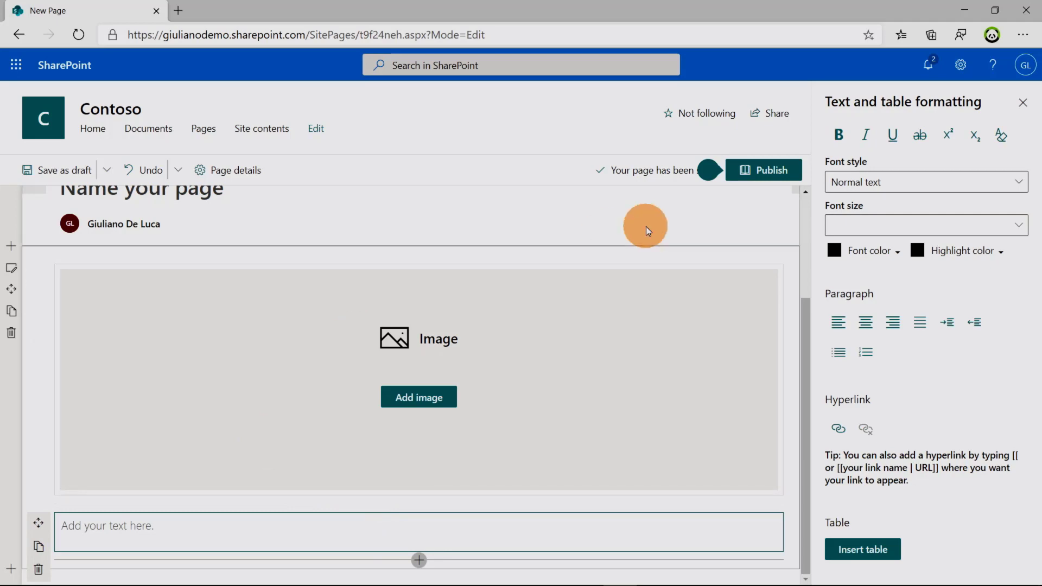
scroll(809, 214, up, 3)
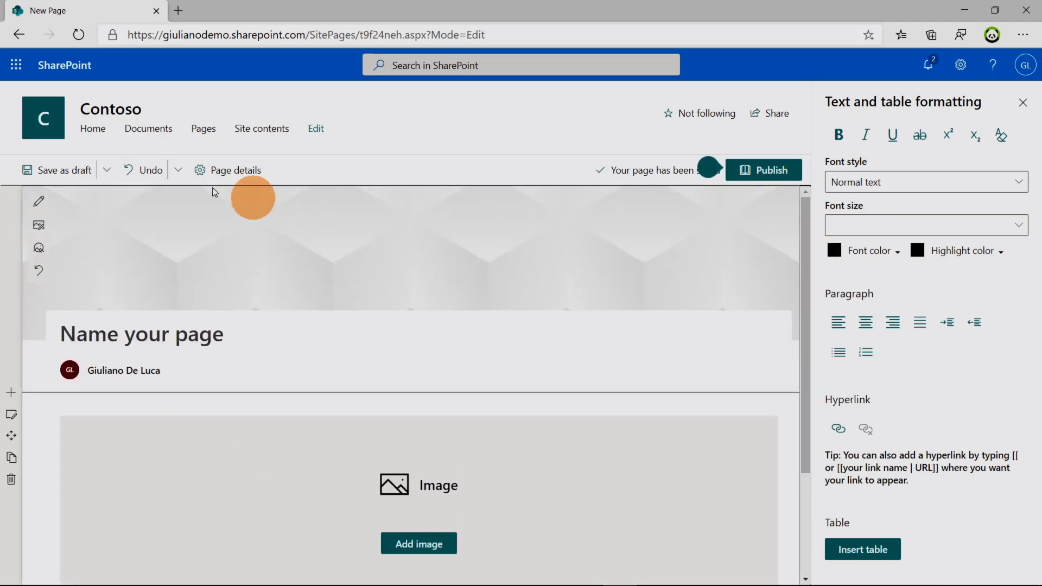
Save the page as a template titled 'Announcement', then go back to the Contoso home page.
click(114, 175)
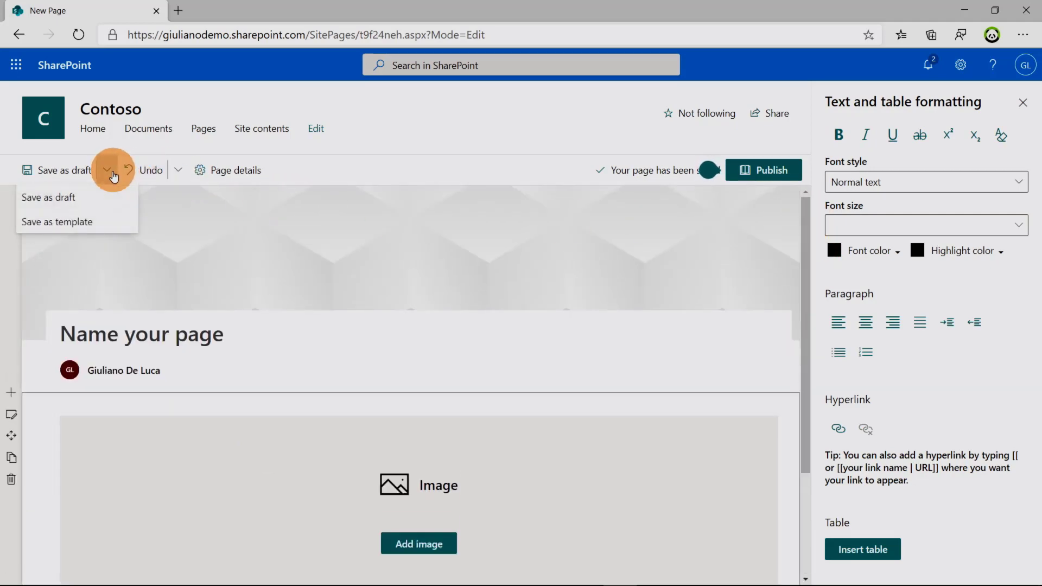
click(89, 219)
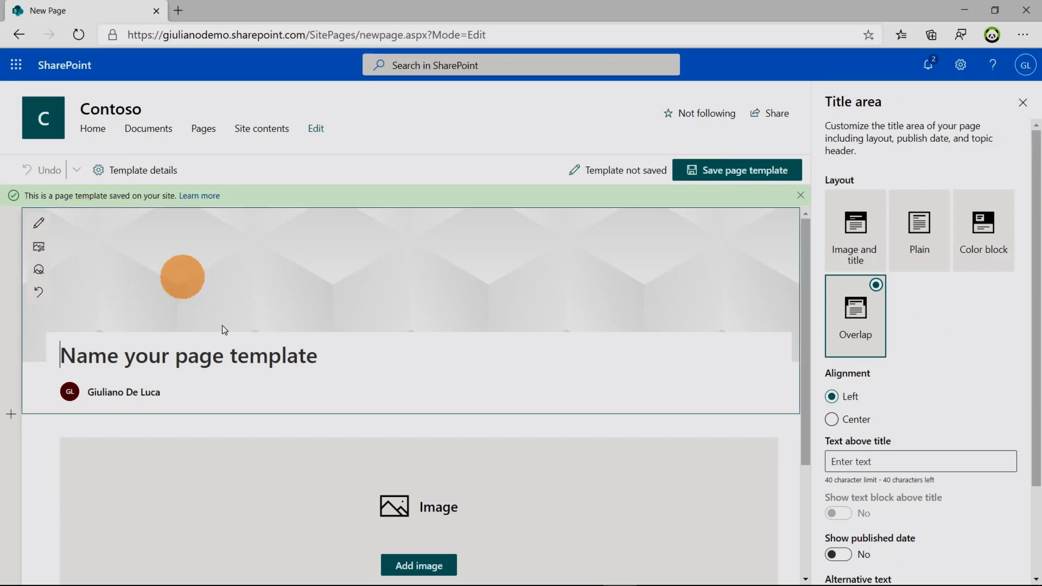
click(284, 361)
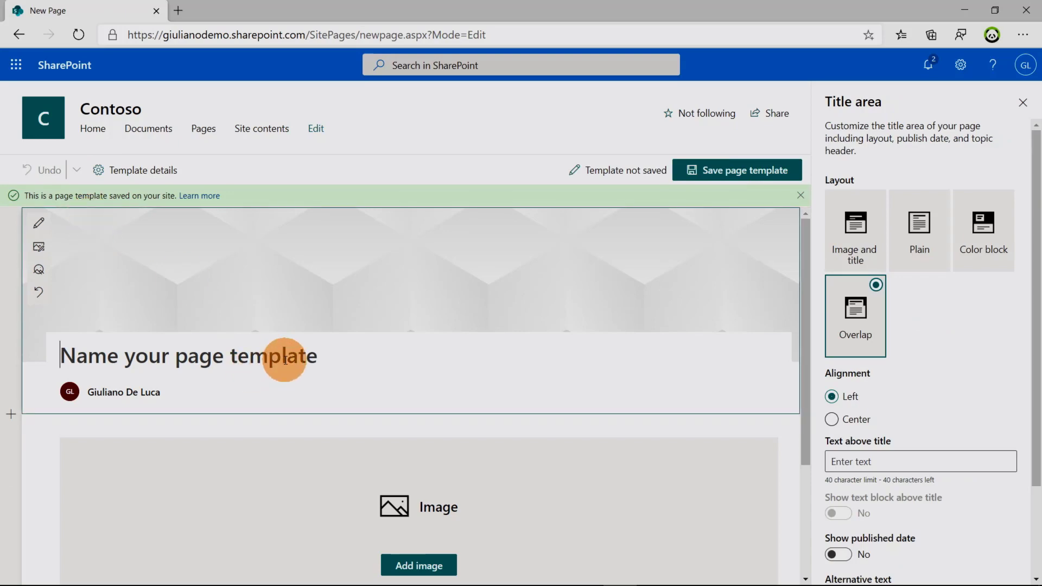
text(Announcement)
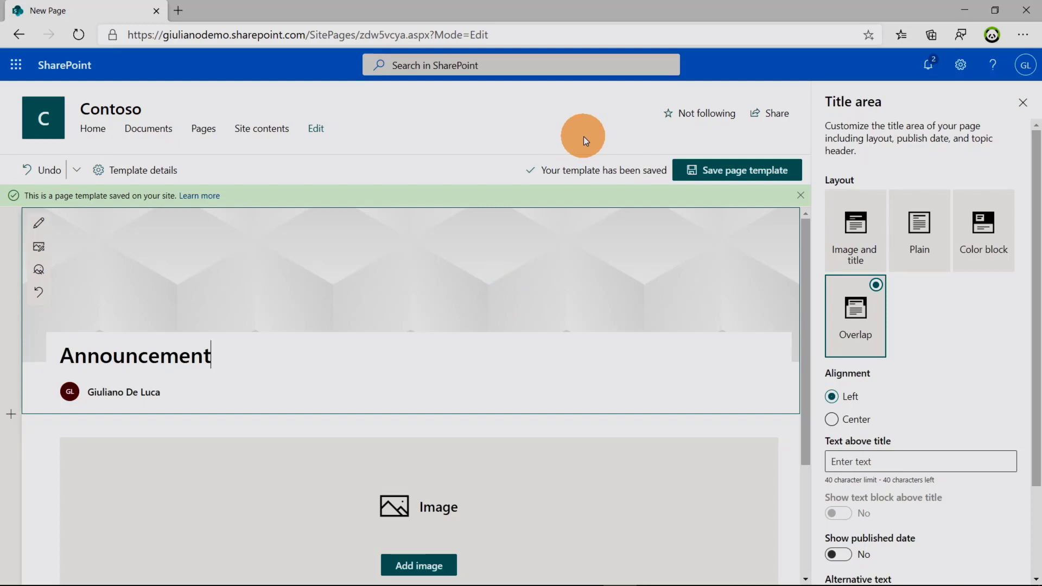
click(741, 182)
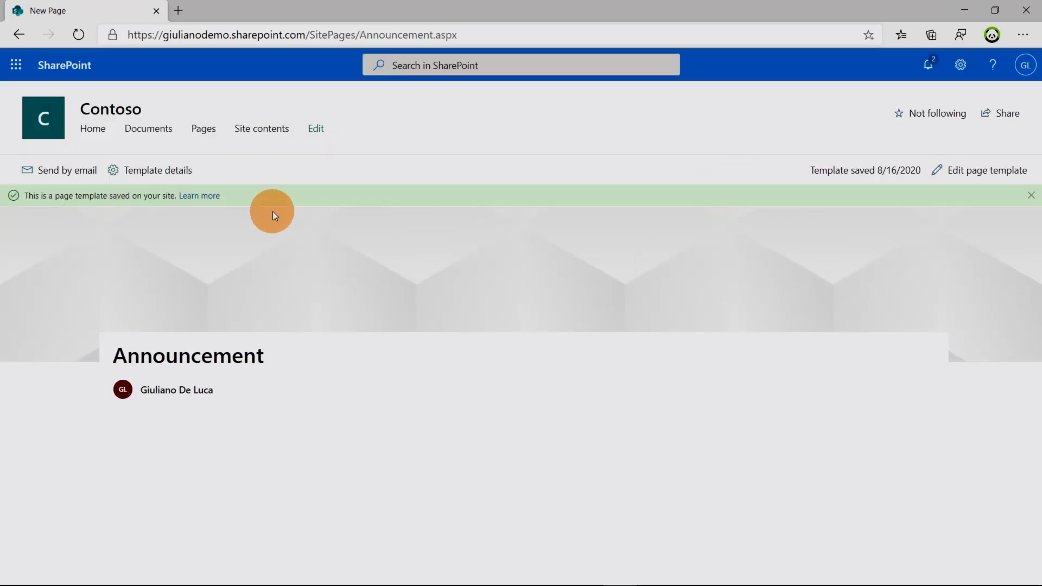
click(96, 130)
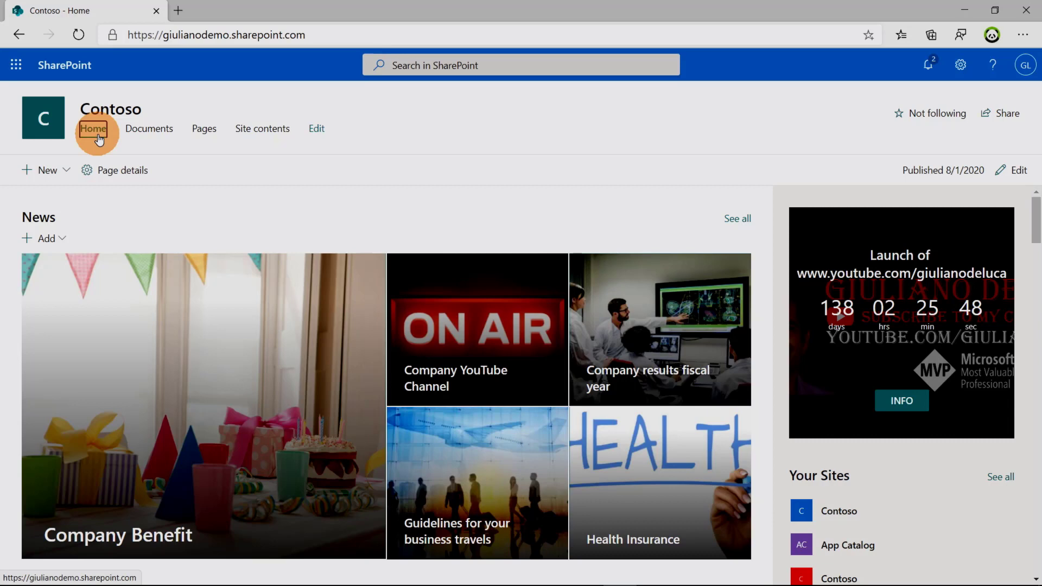
Set NEWS as the default page template for all site users, replacing Blank.
click(65, 170)
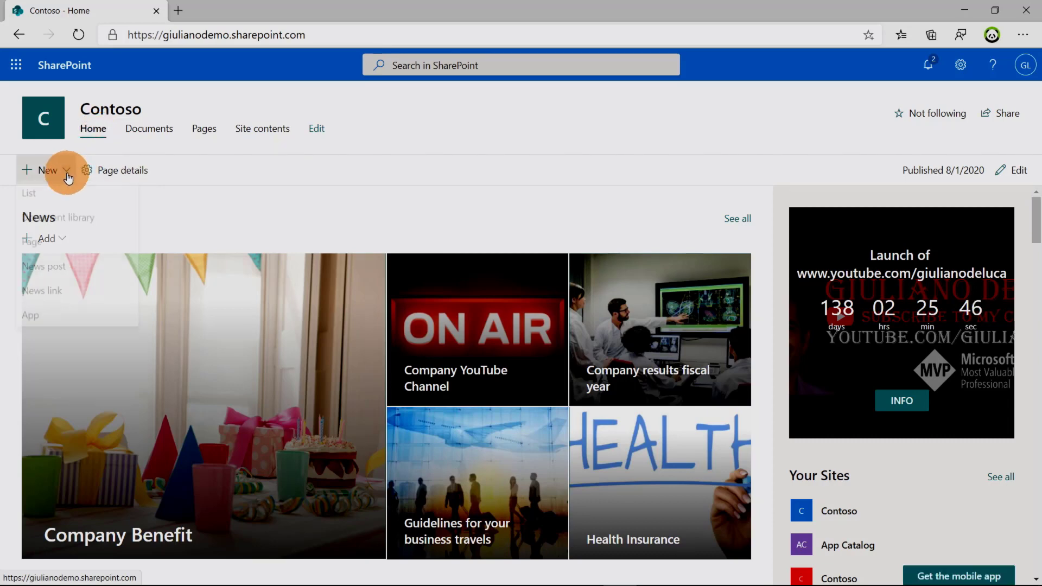
click(57, 247)
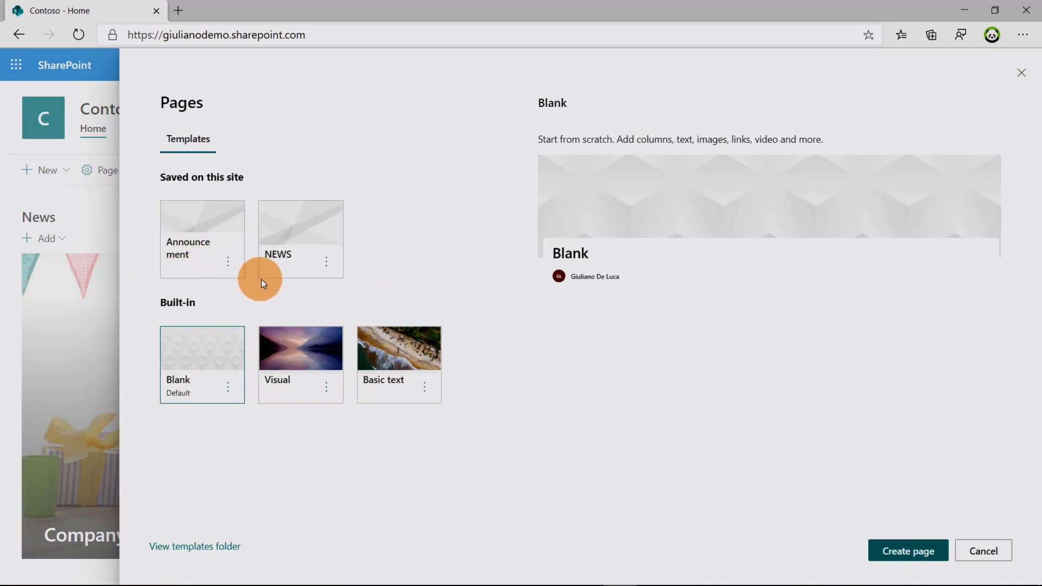
click(327, 263)
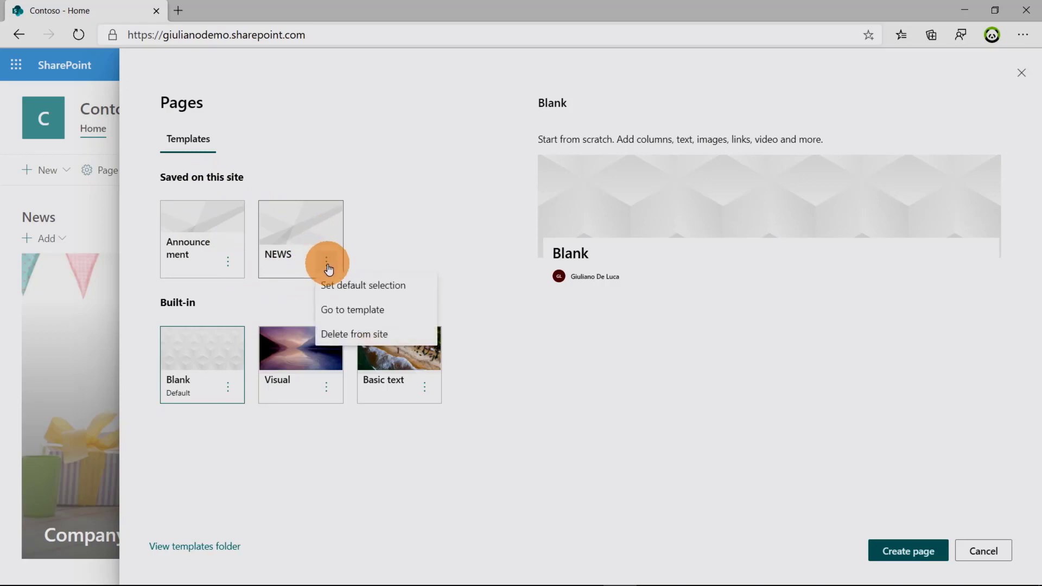
click(421, 295)
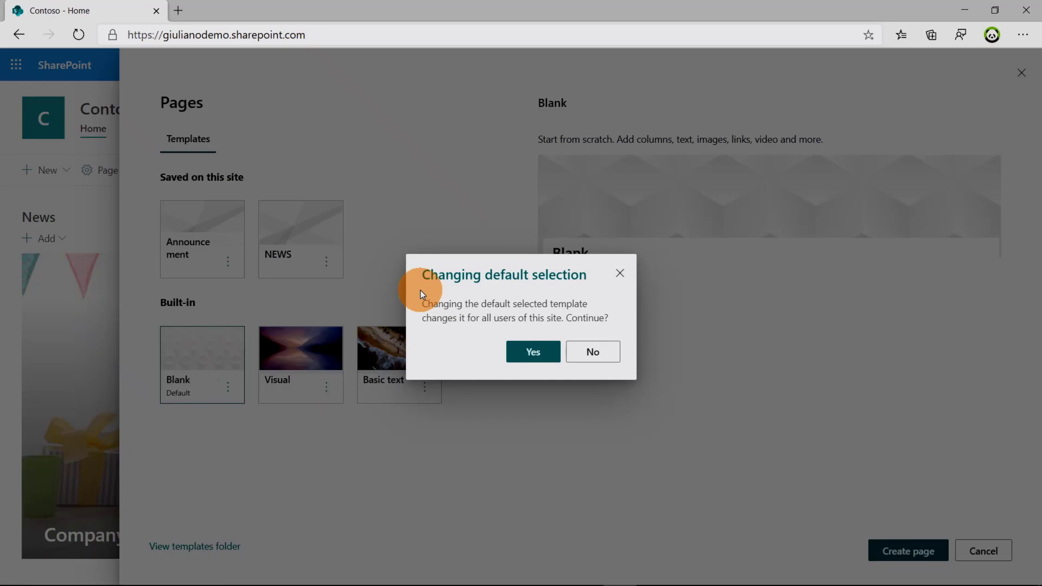
click(531, 354)
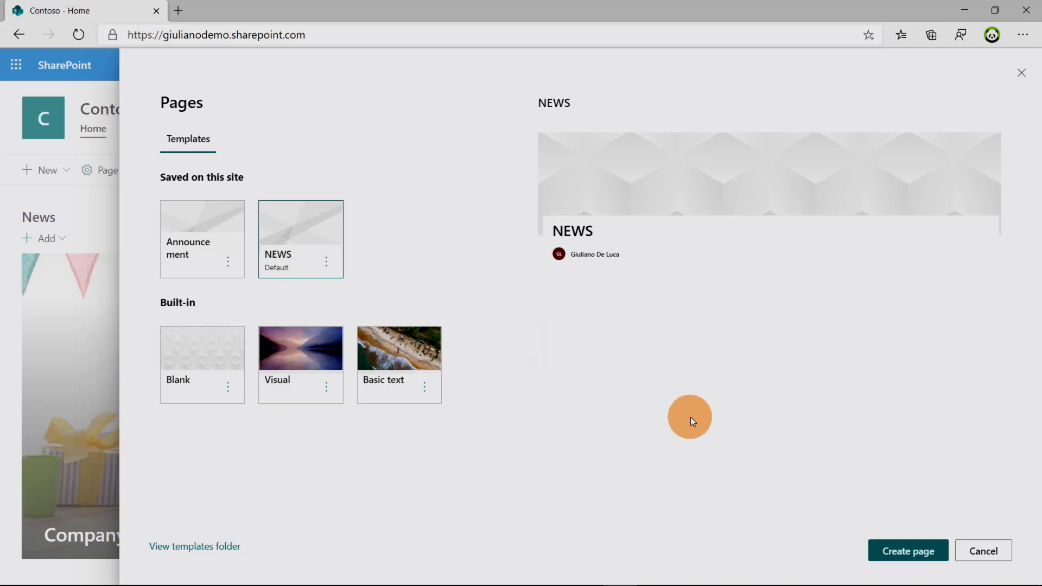
Create a page from the NEWS template and type 'lorem ips' in its text section.
click(902, 549)
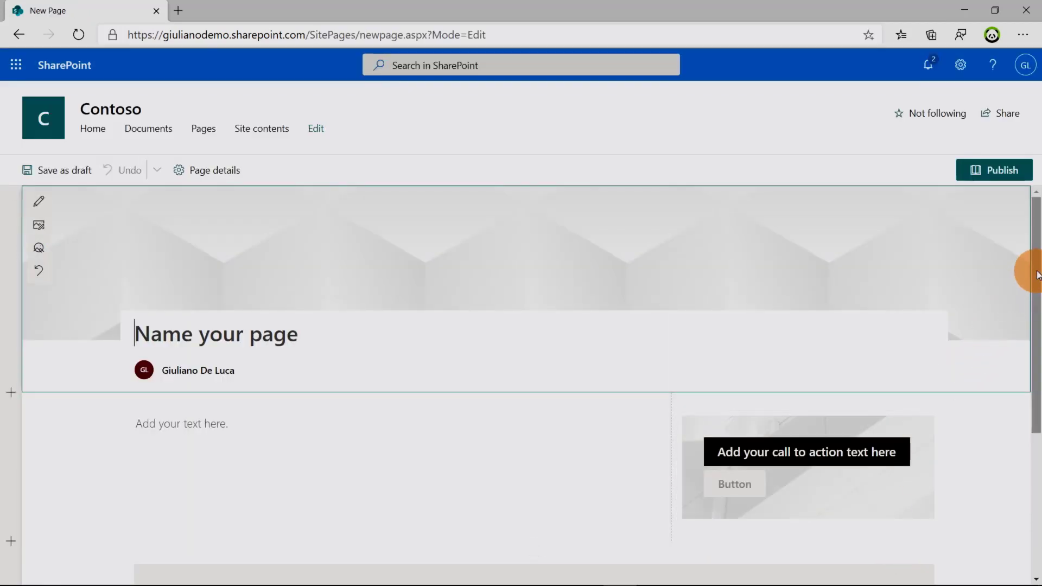
drag(1037, 272, 1037, 350)
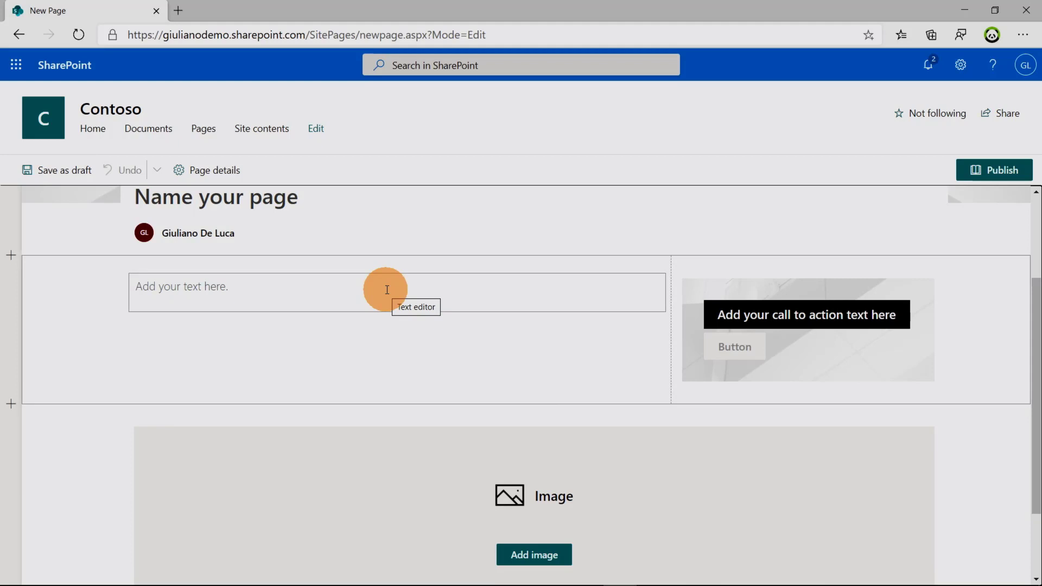
click(387, 290)
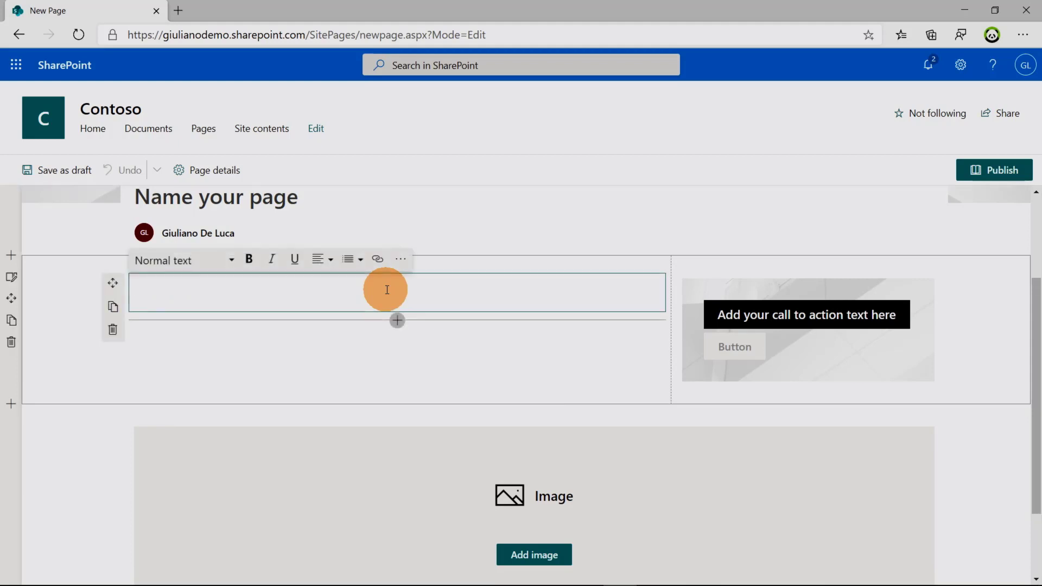
text(lorem ips)
text(m)
key(BackSpace)
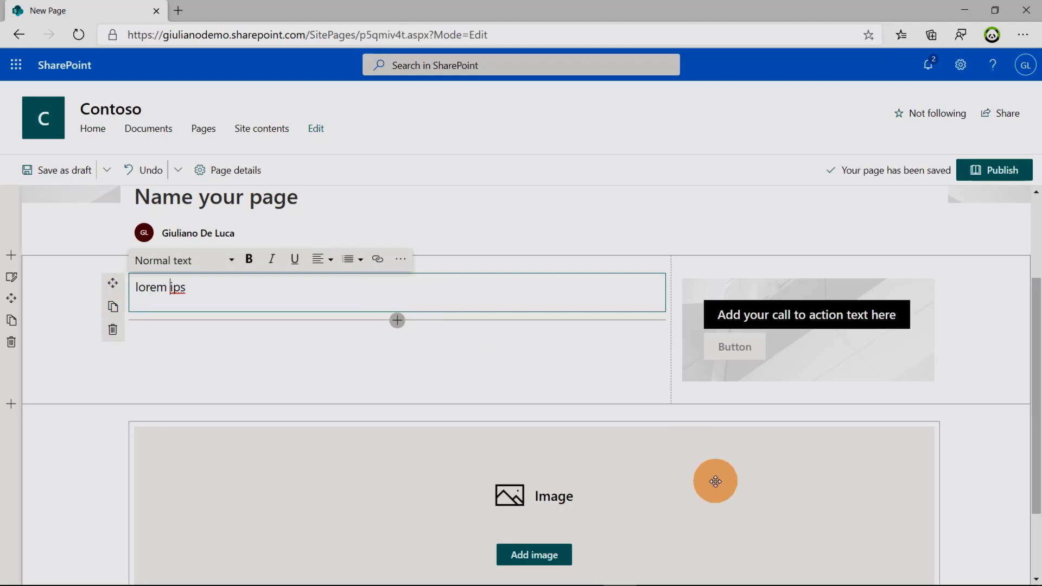
Insert the business-travel photo from recent images into the page's image section.
click(543, 557)
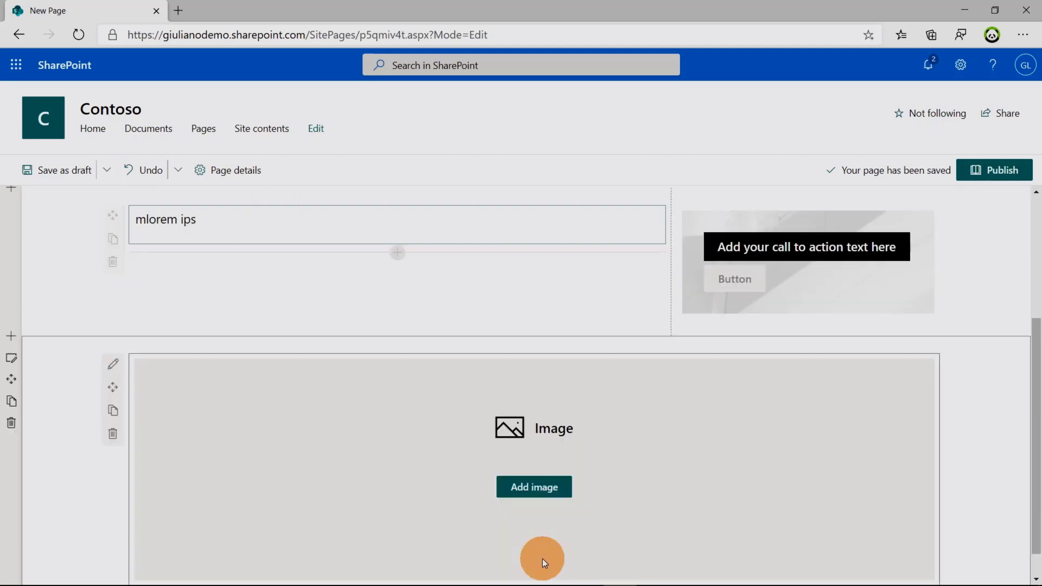
click(553, 492)
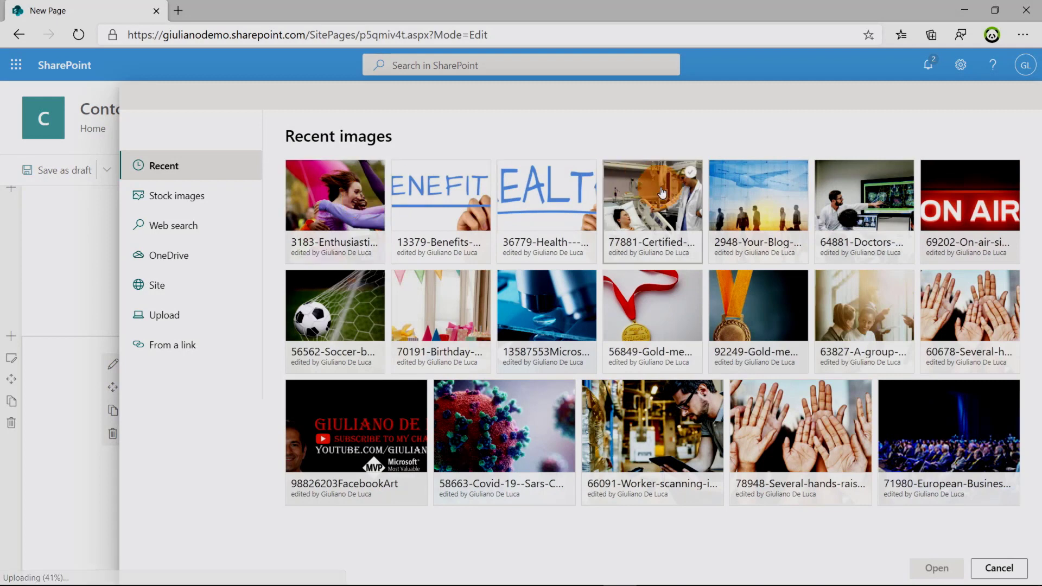
click(804, 200)
click(930, 568)
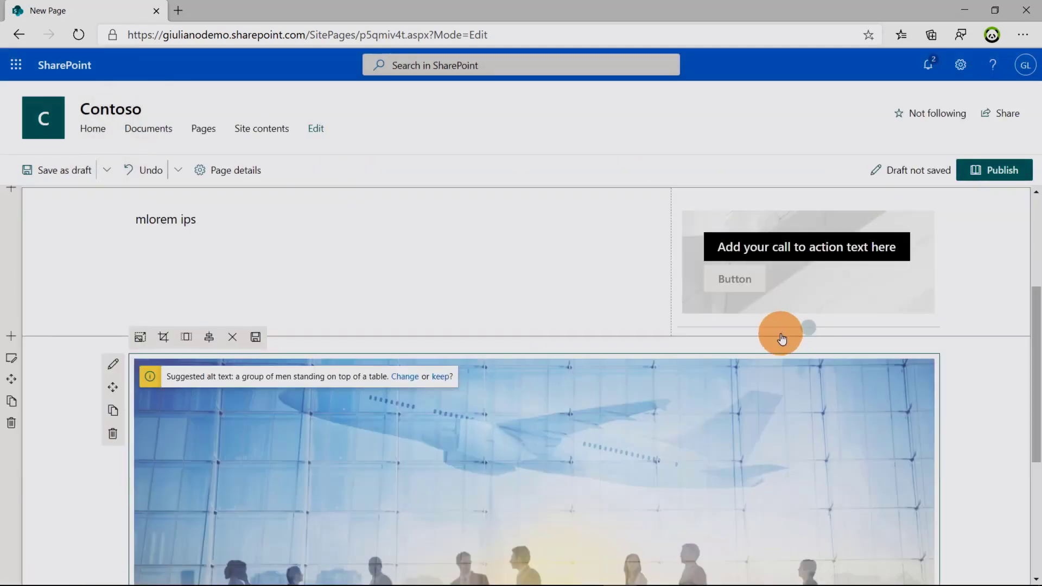
Set the call-to-action button label to 'blog' and its link to the blog website.
click(746, 264)
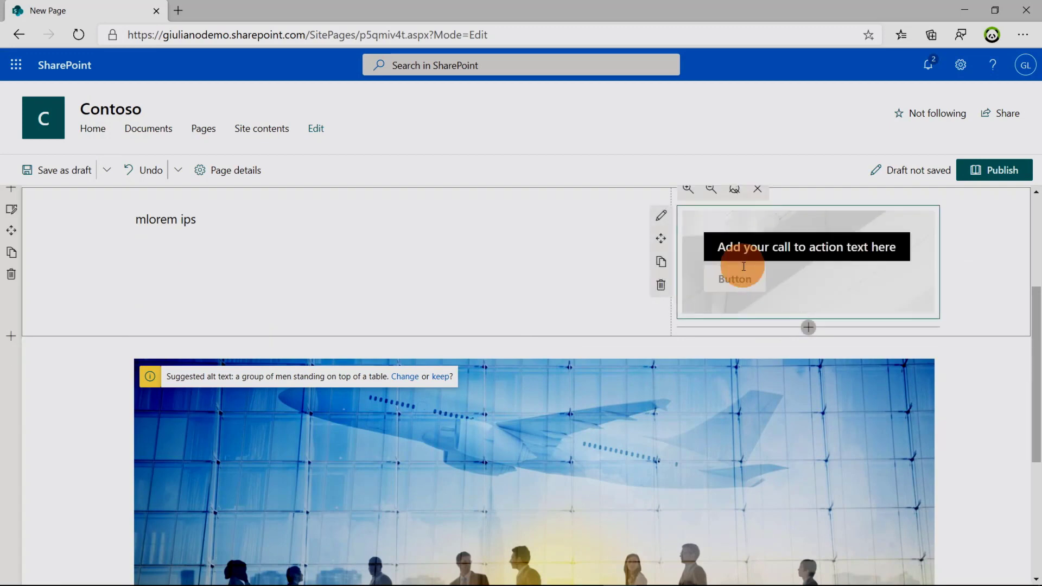
click(661, 215)
click(915, 202)
text(xxxx)
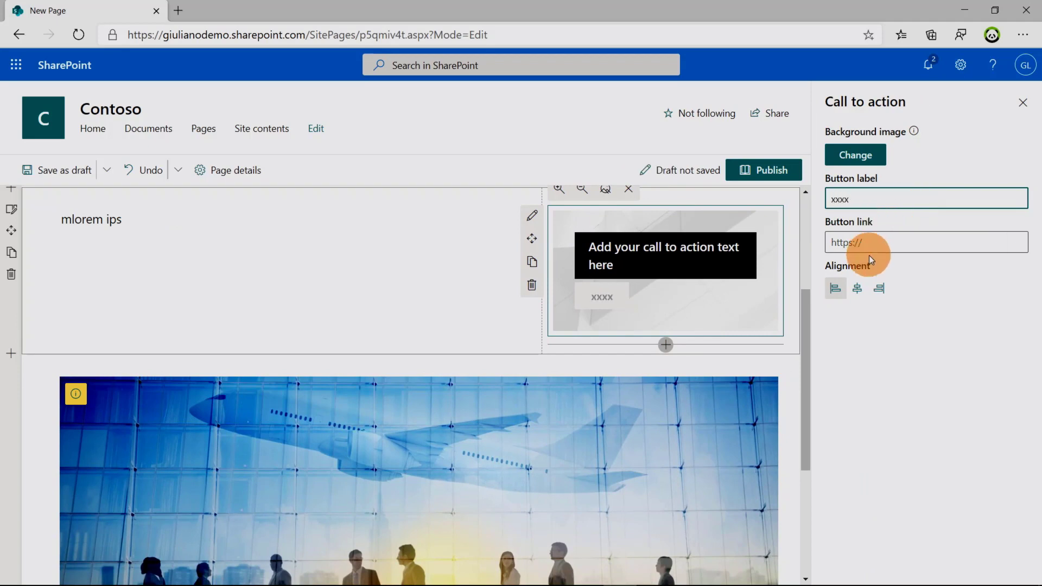
click(893, 243)
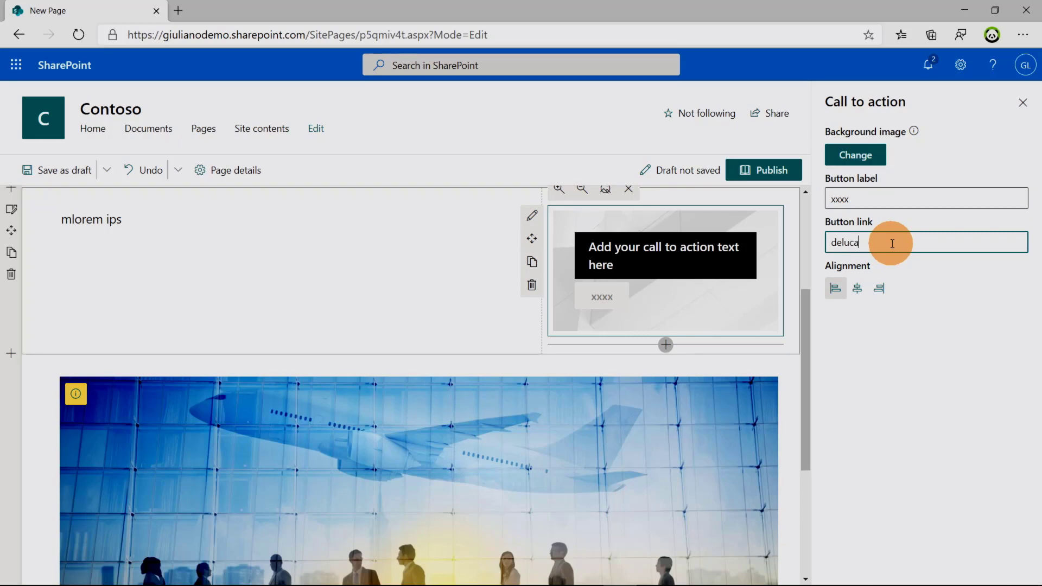
text(delucagiuliano)
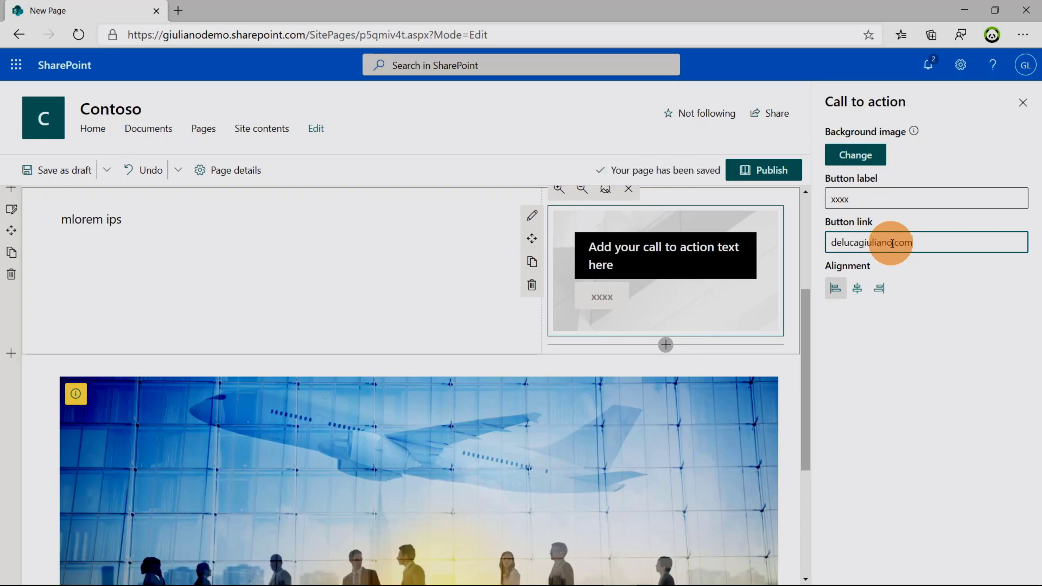
text(.com)
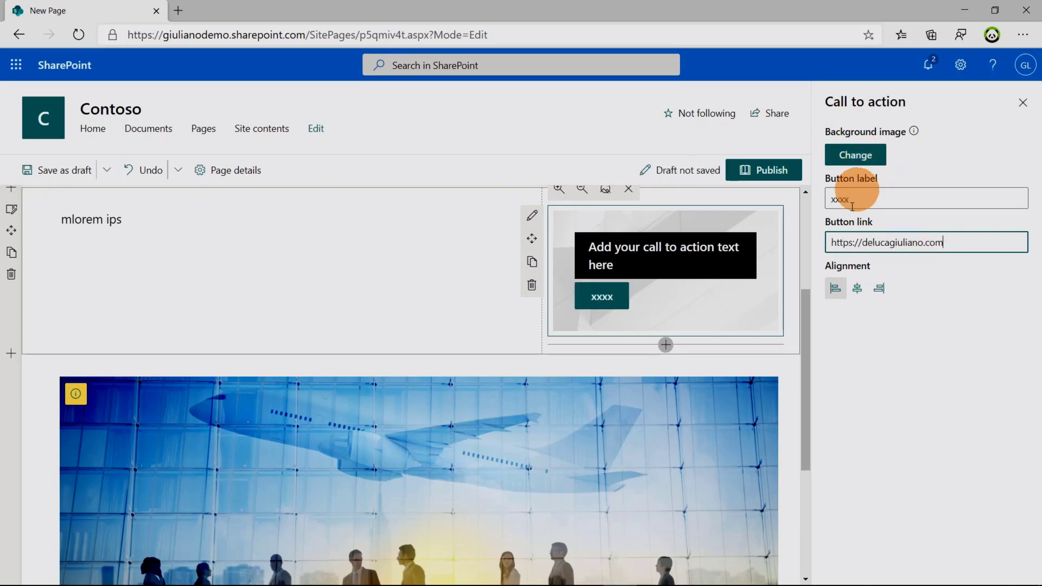
double_click(961, 200)
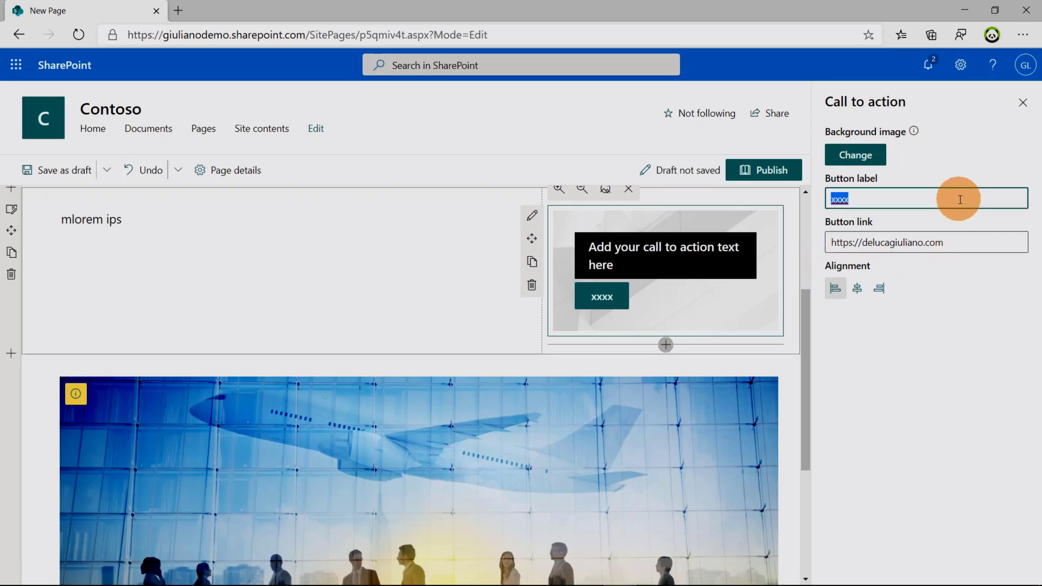
text(blog)
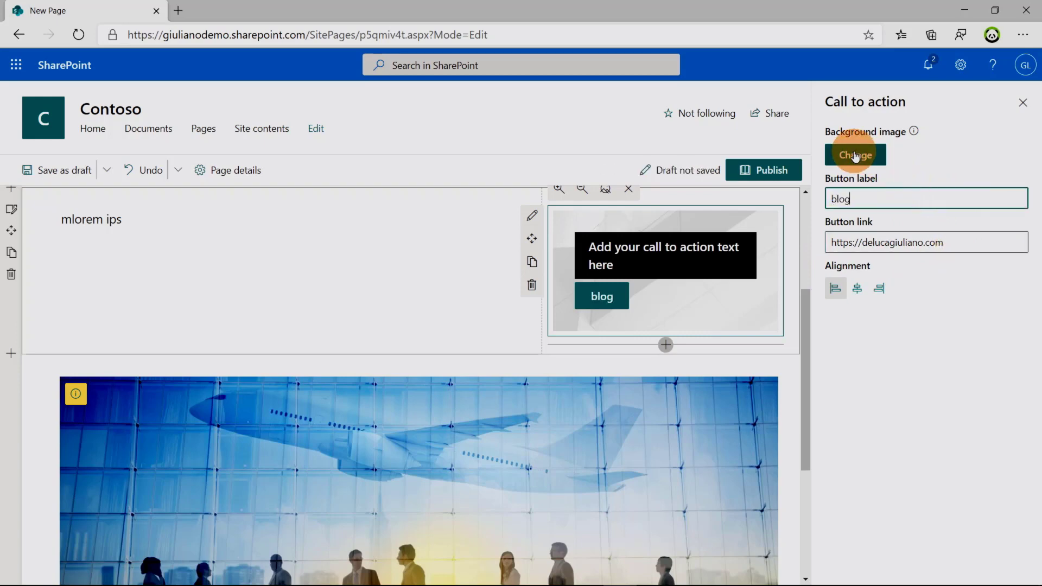
click(1023, 103)
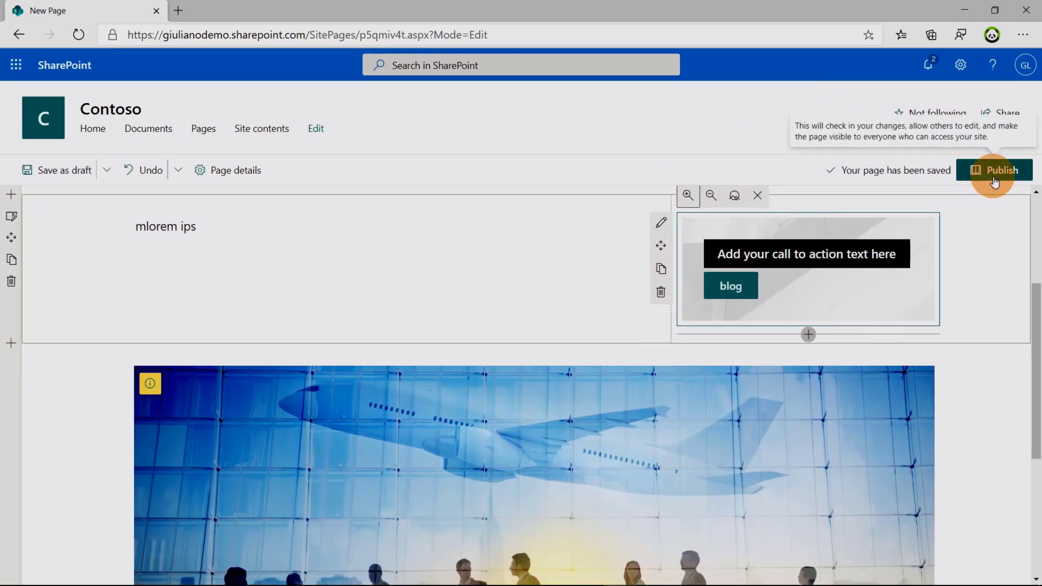
scroll(1037, 237, up, 3)
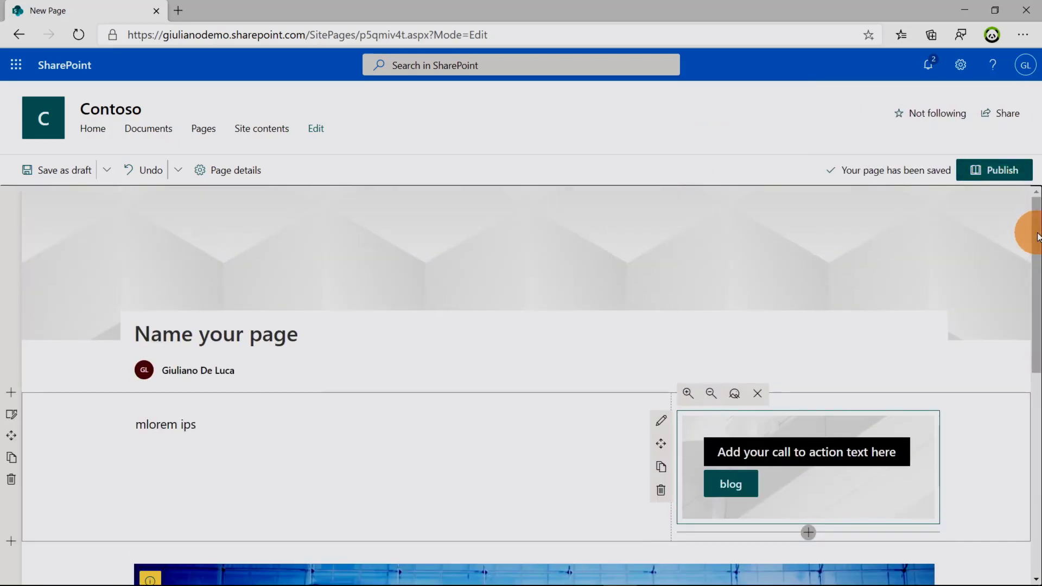
click(523, 335)
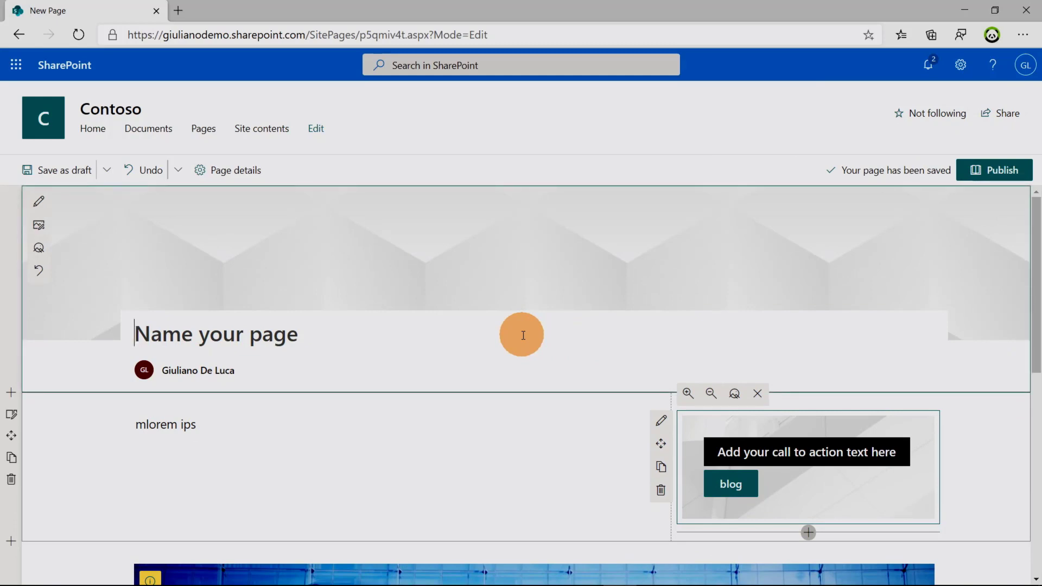
From the Contoso home page, create a new page using the Announcement template.
click(201, 130)
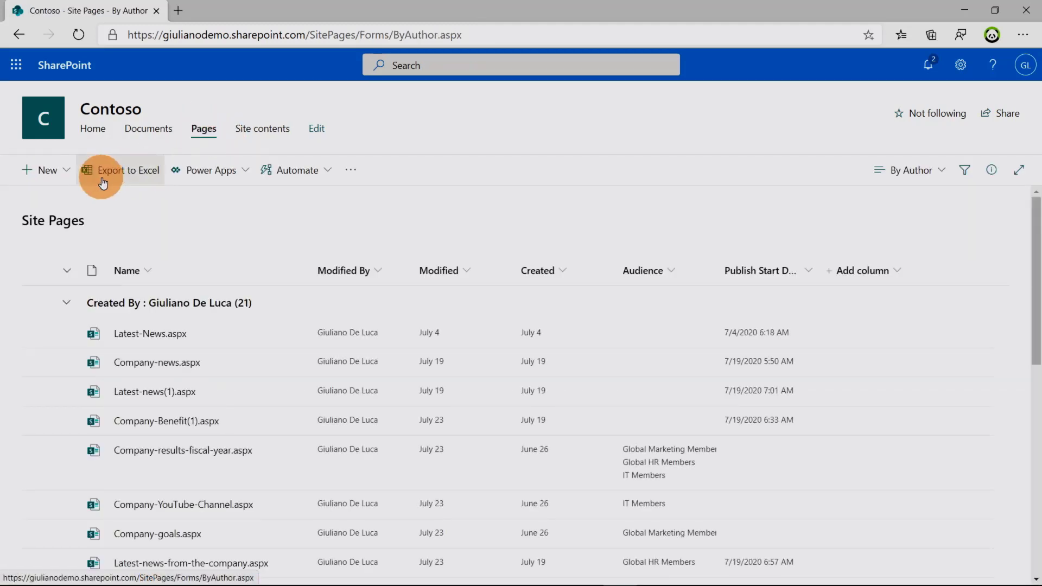
click(70, 179)
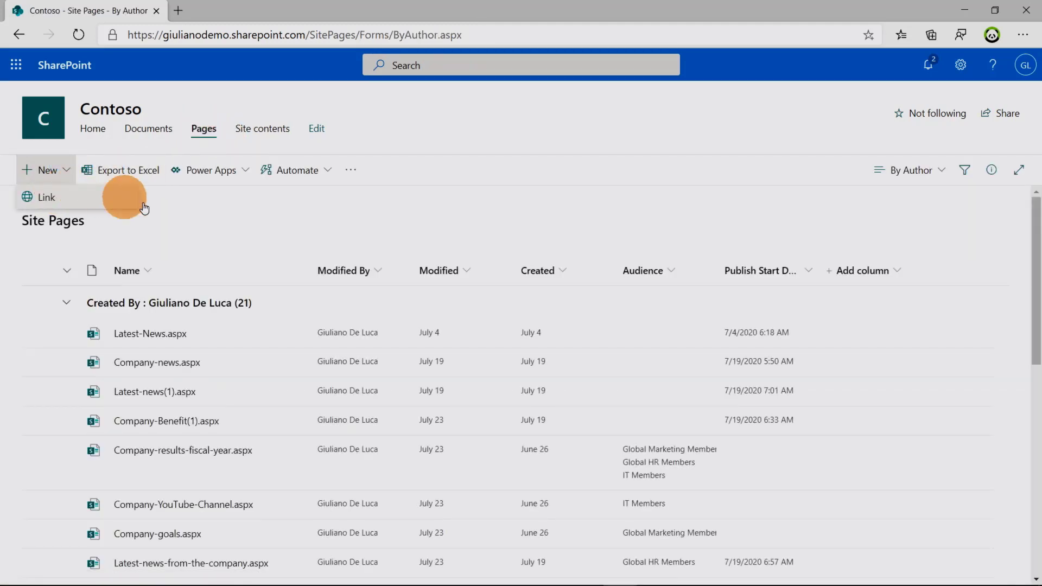
click(101, 134)
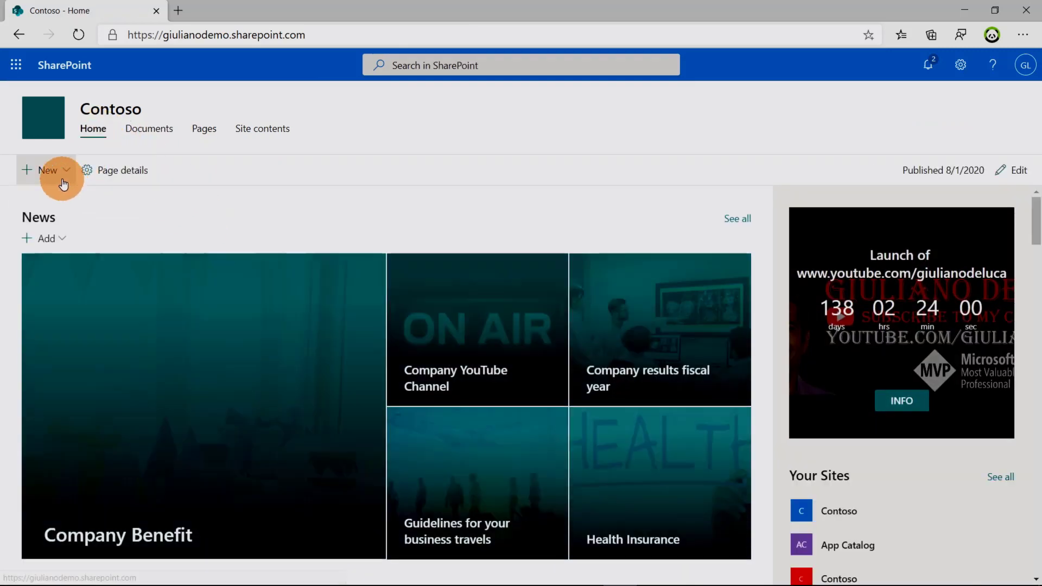
click(54, 170)
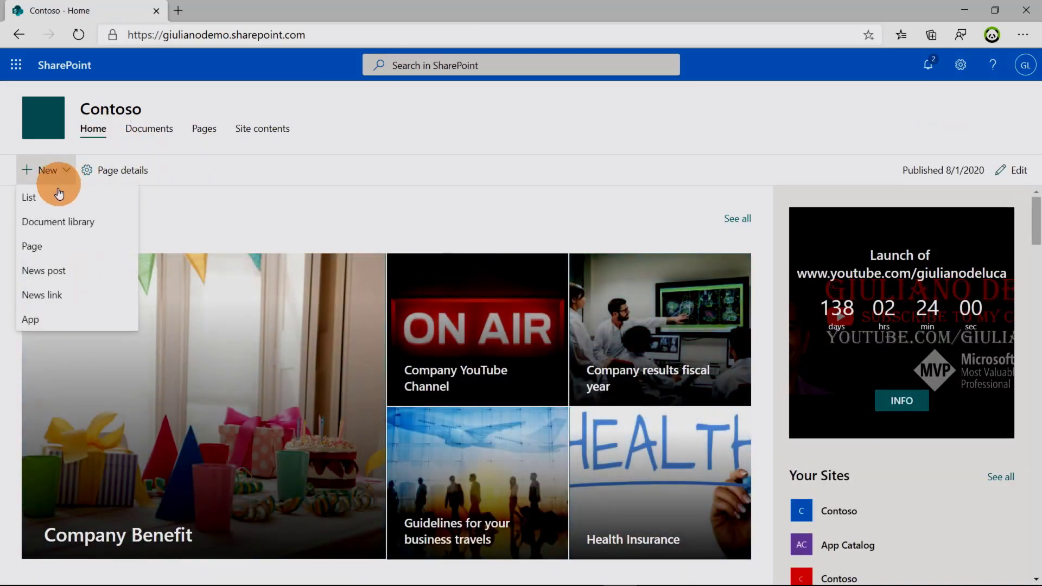
click(48, 256)
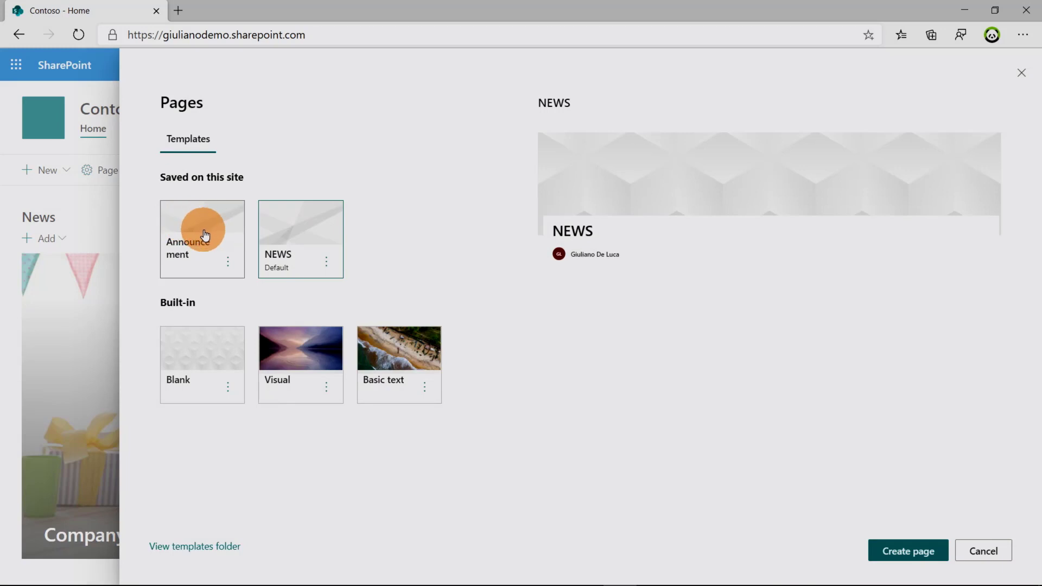
click(205, 234)
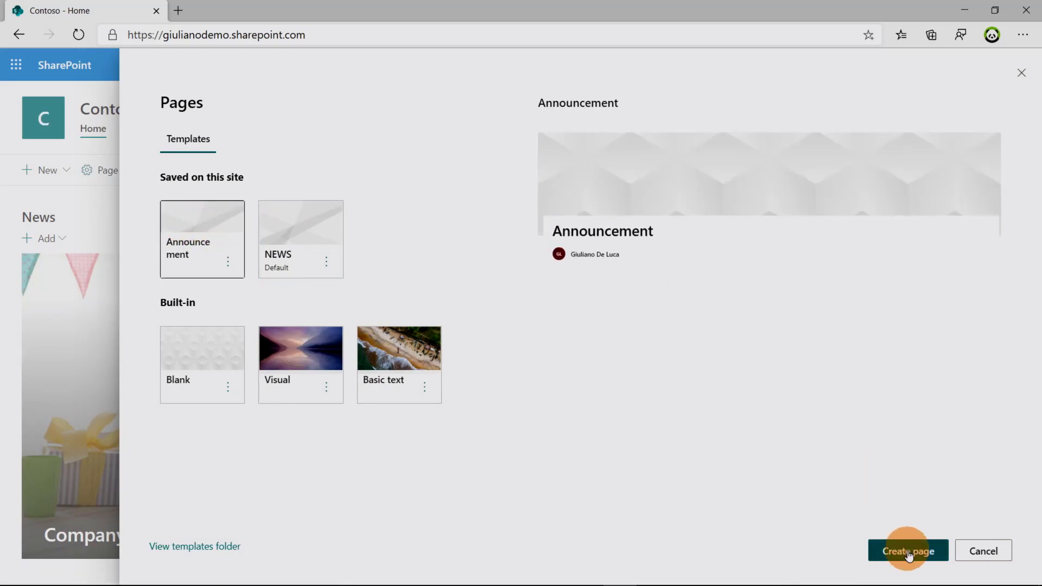
click(908, 553)
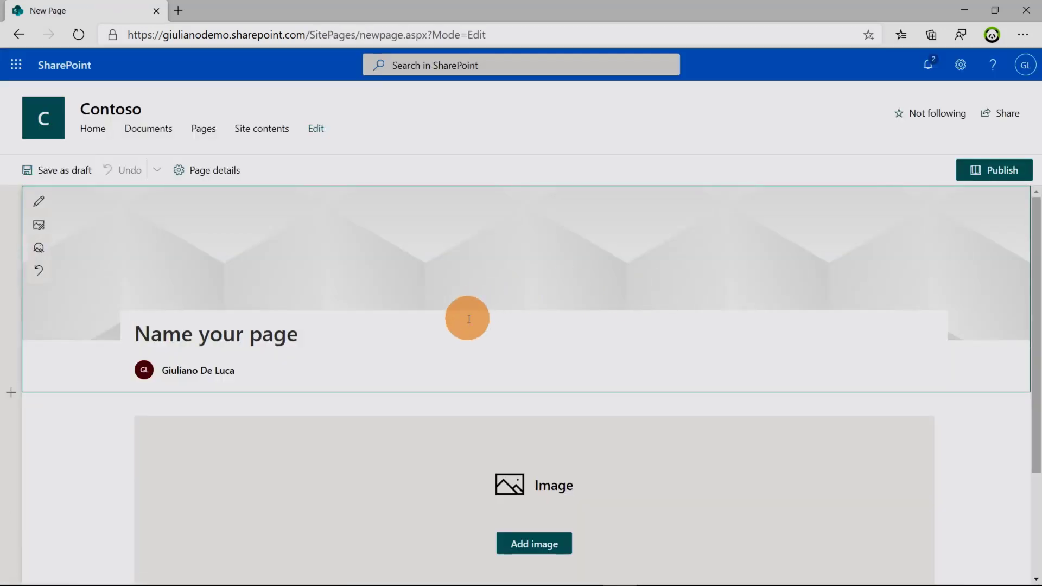
Title the Announcement-based page 'tre', leaving its image and text parts unchanged.
text(tre)
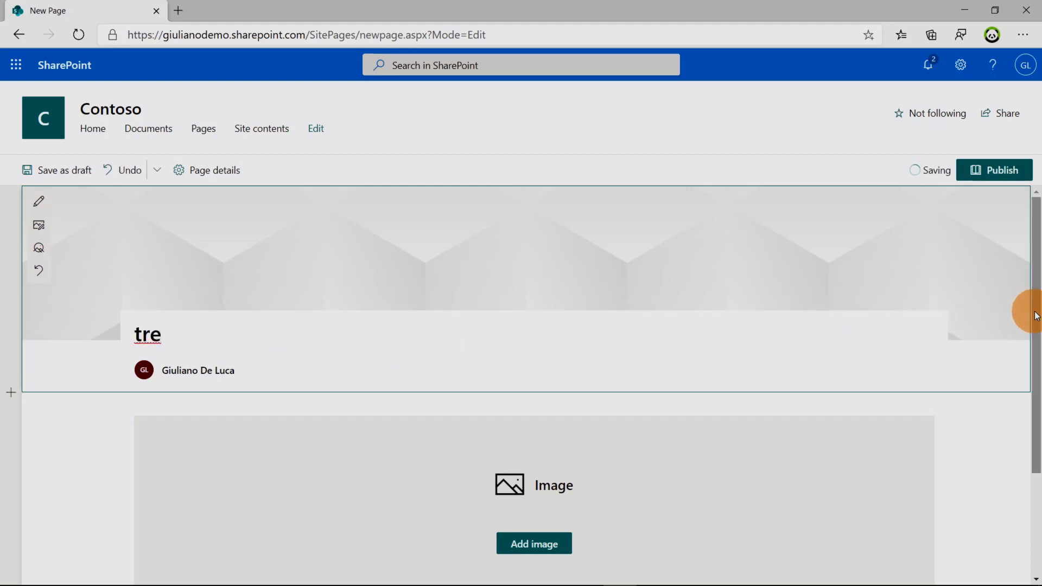
scroll(1026, 309, down, 3)
scroll(1035, 424, up, 1)
click(516, 322)
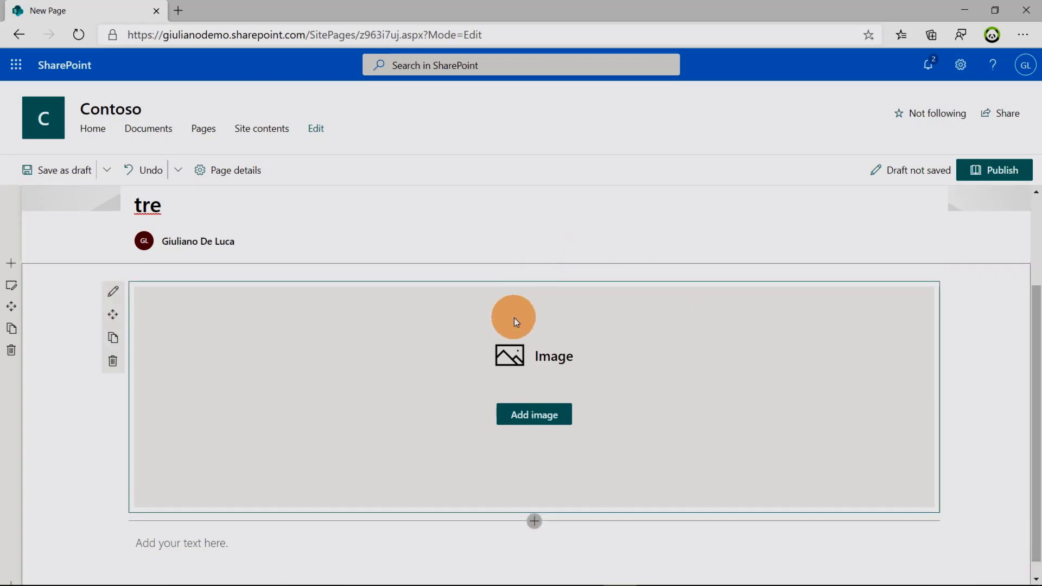
click(498, 535)
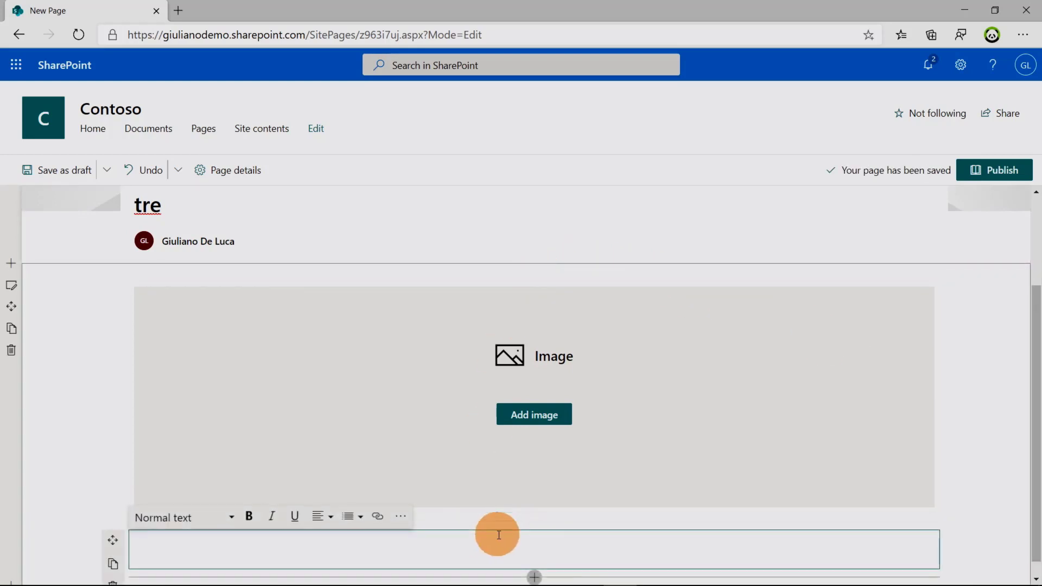
scroll(1029, 361, down, 1)
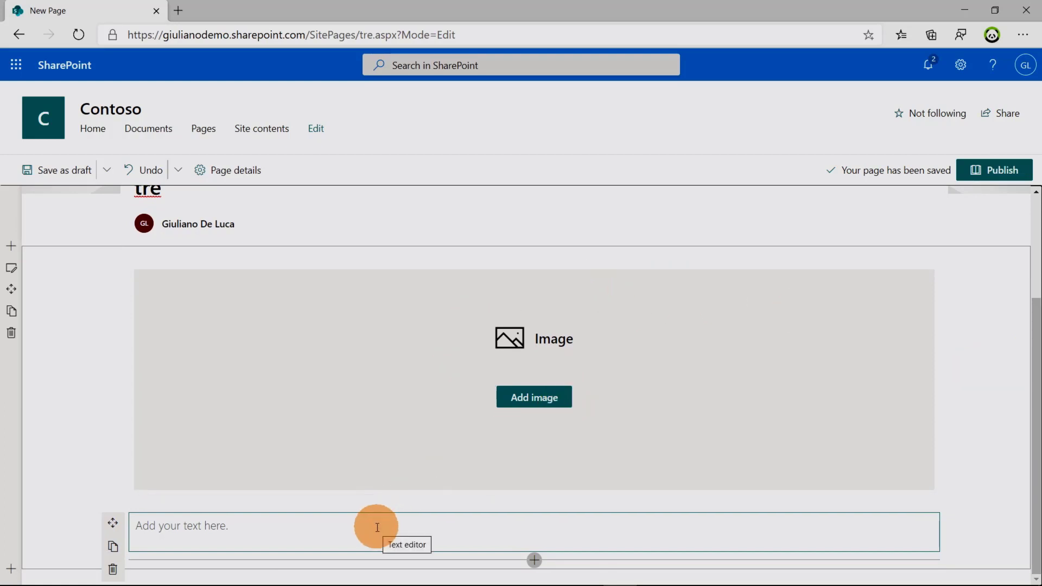
click(1037, 225)
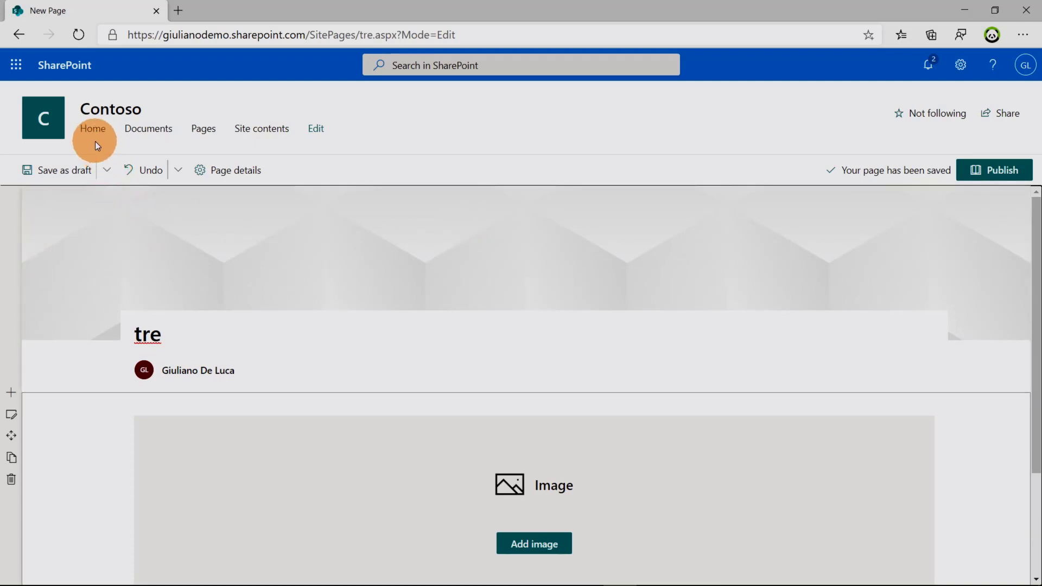
Open the Site Pages Templates folder and select both Announcement.aspx and NEWS.aspx.
click(205, 131)
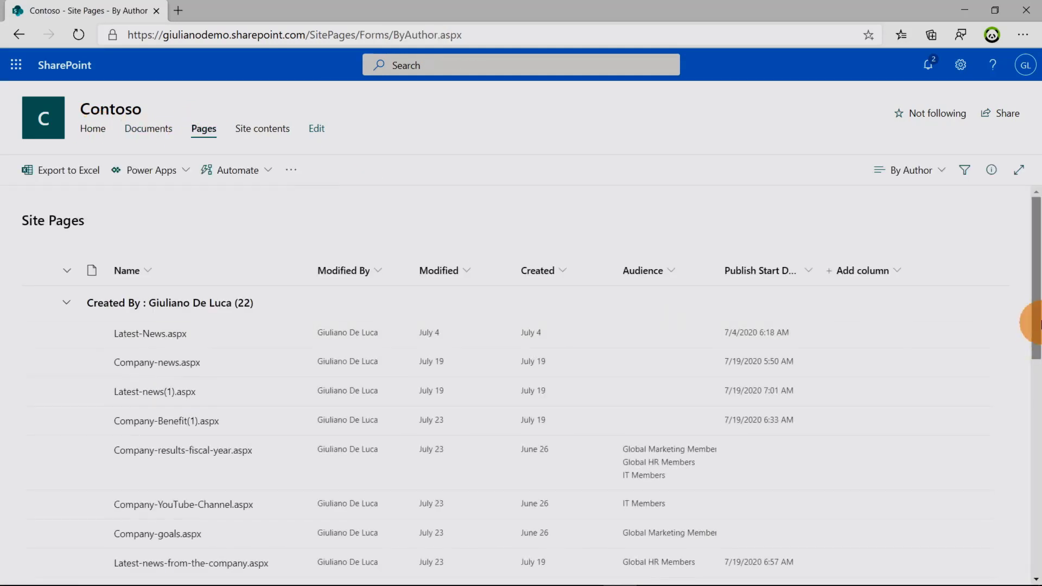
drag(1036, 306, 1040, 524)
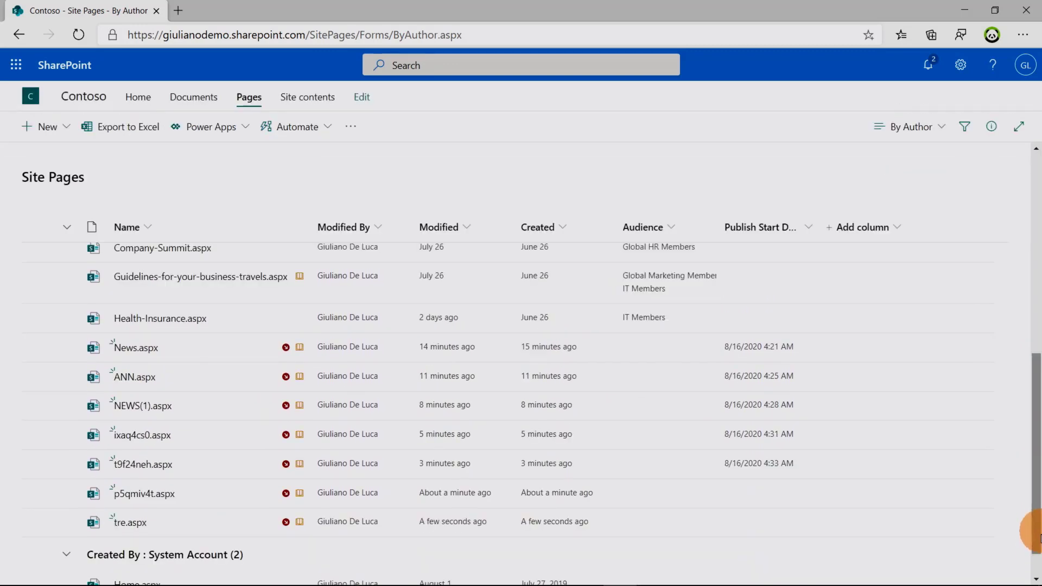
scroll(1023, 545, down, 1)
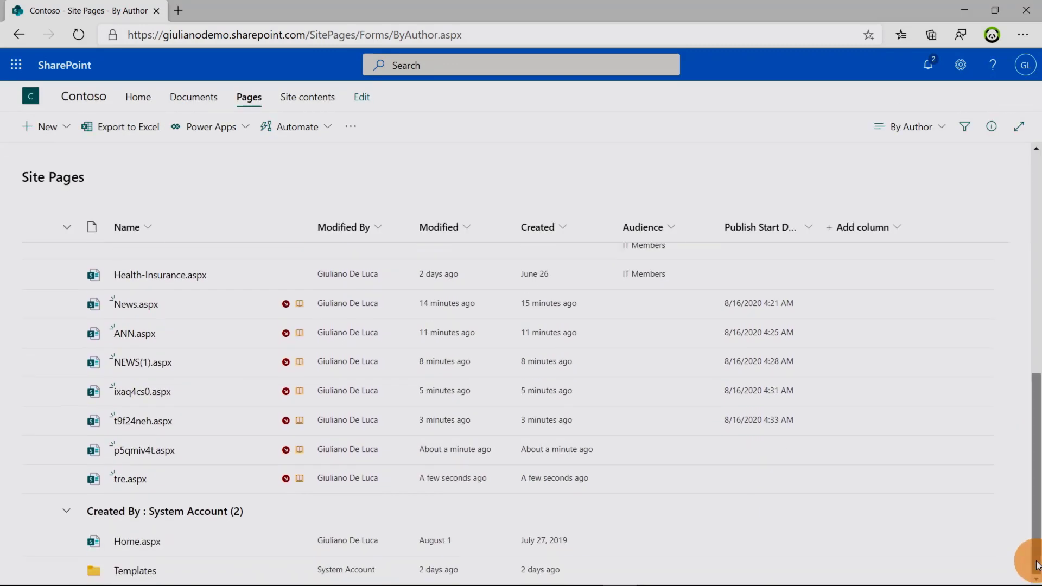
click(134, 571)
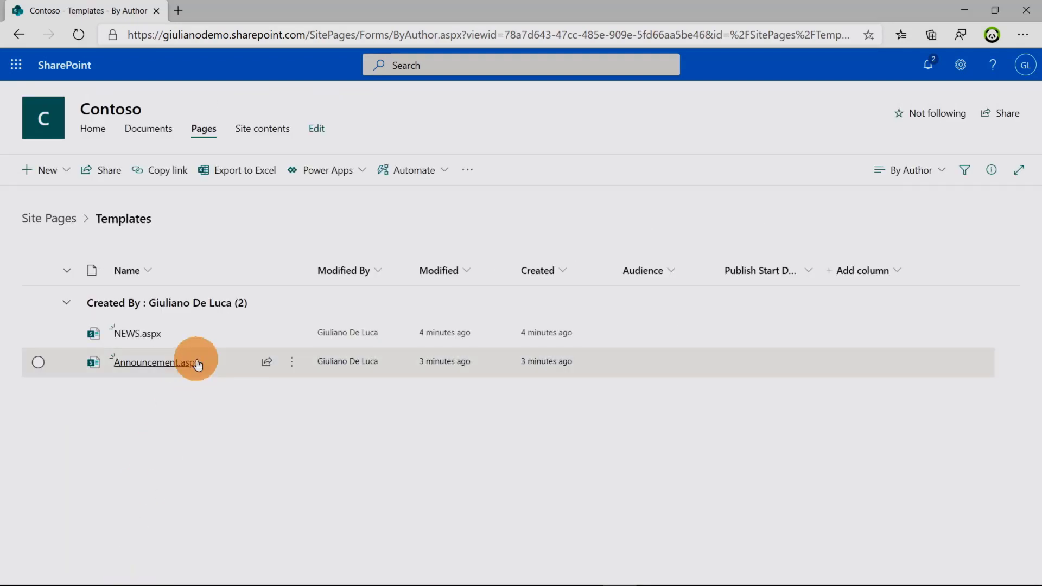
click(39, 363)
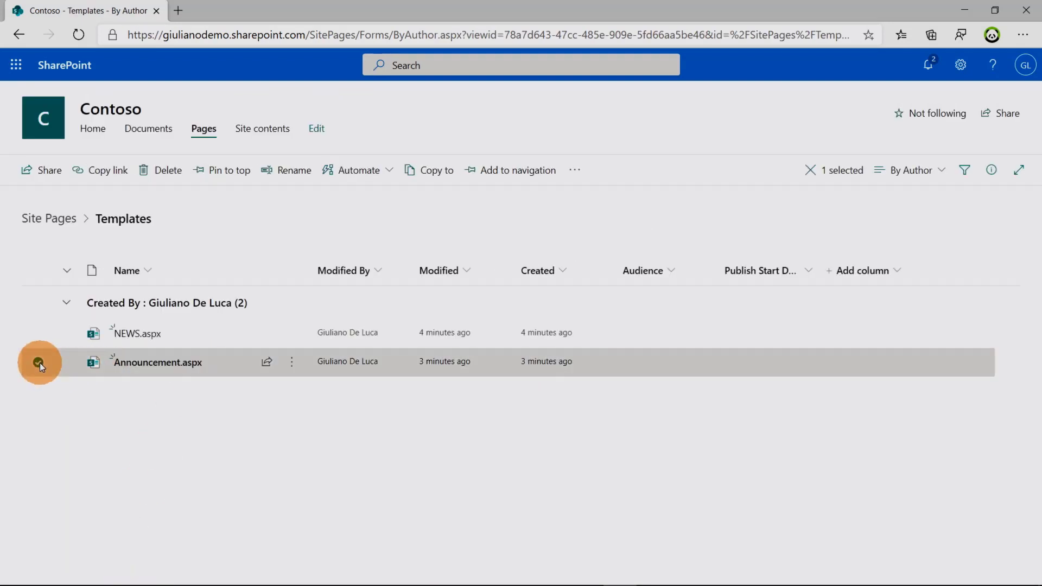
click(38, 333)
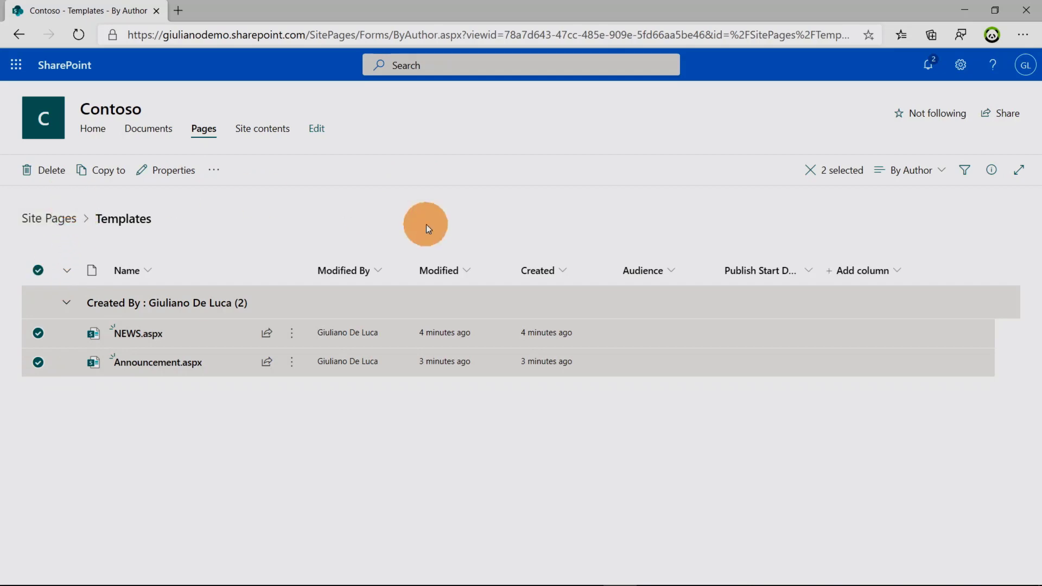
click(91, 133)
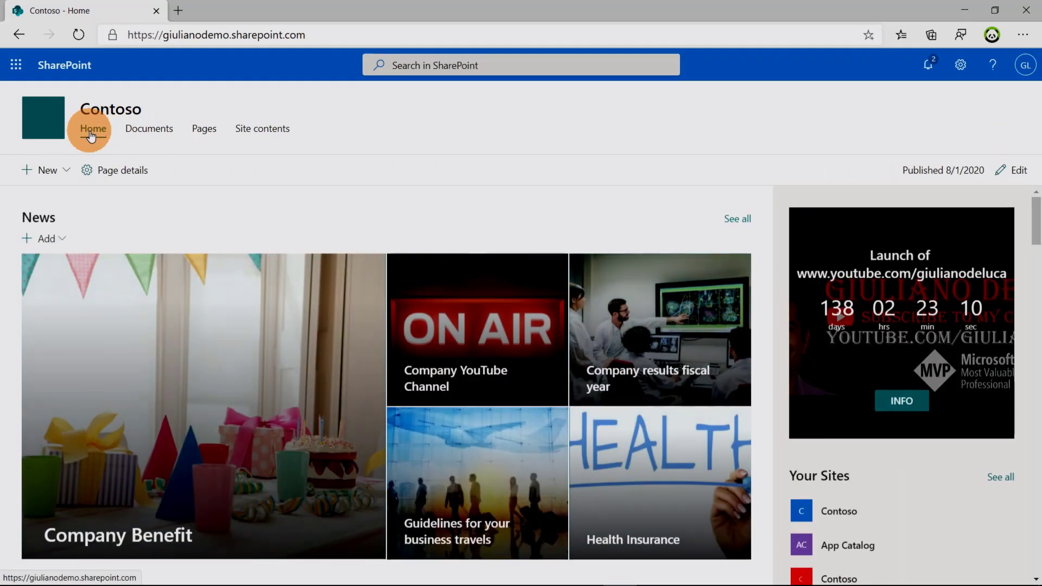
click(67, 172)
click(43, 247)
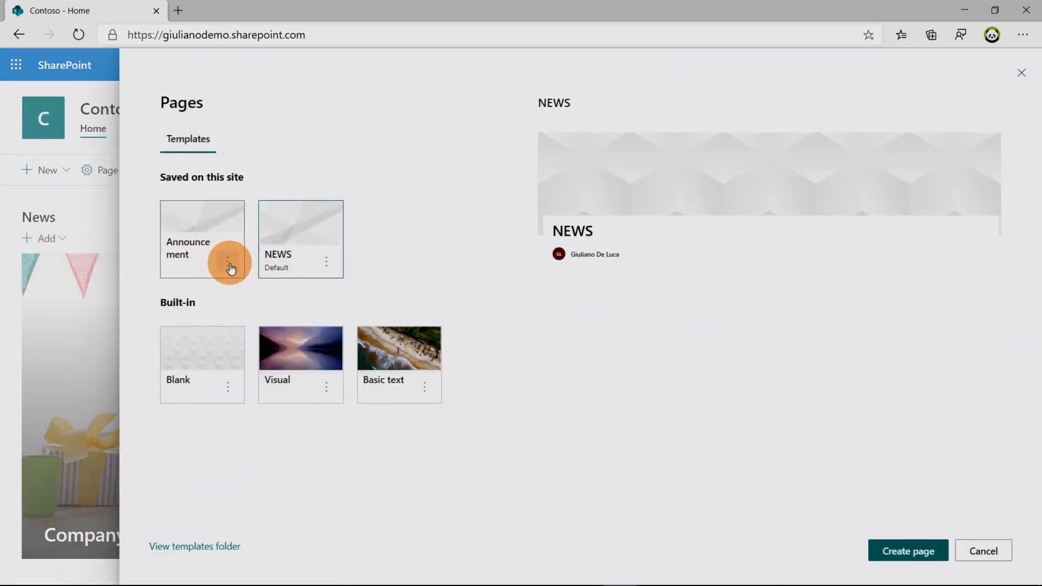
click(228, 263)
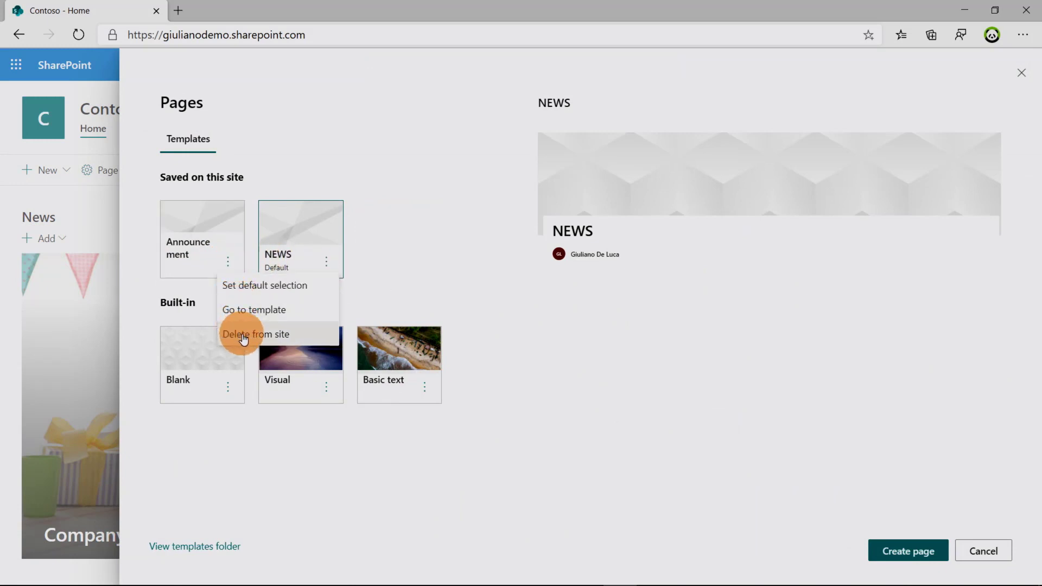
click(428, 289)
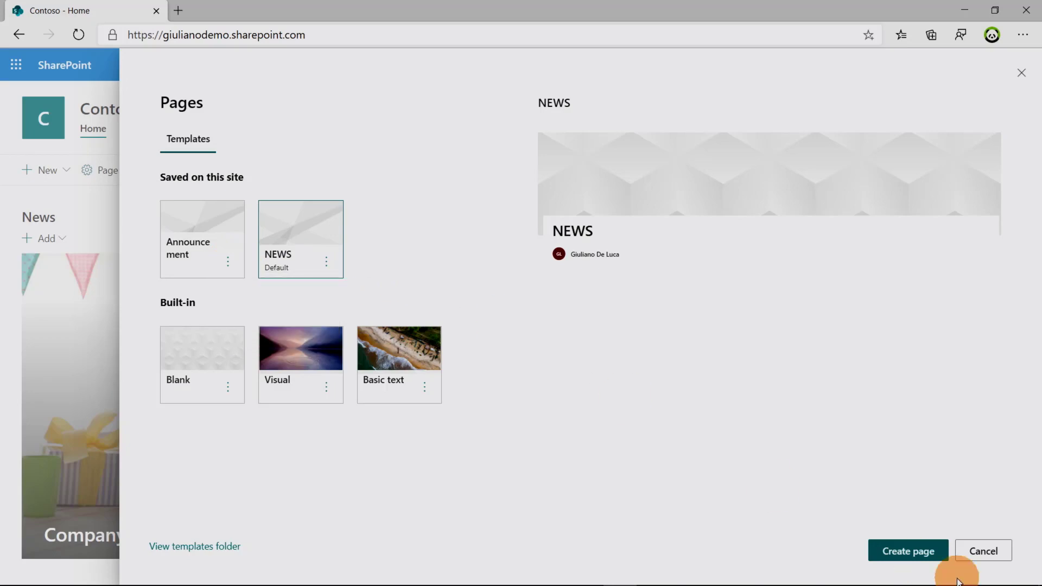
click(988, 551)
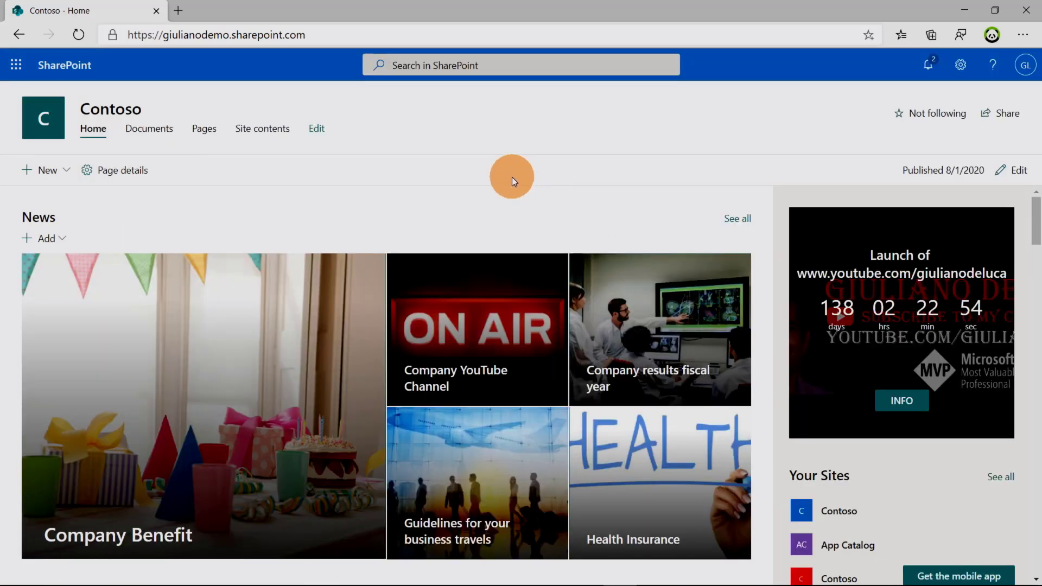